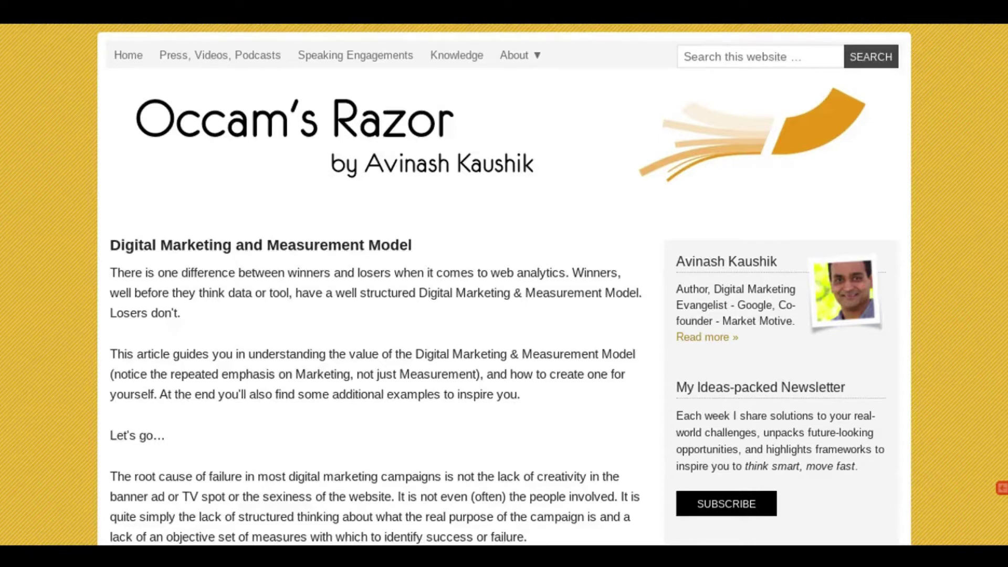
- Highlight the author's name, the author bio and the Digital Marketing and Measurement Model heading
left_click_drag(680, 262, 781, 260)
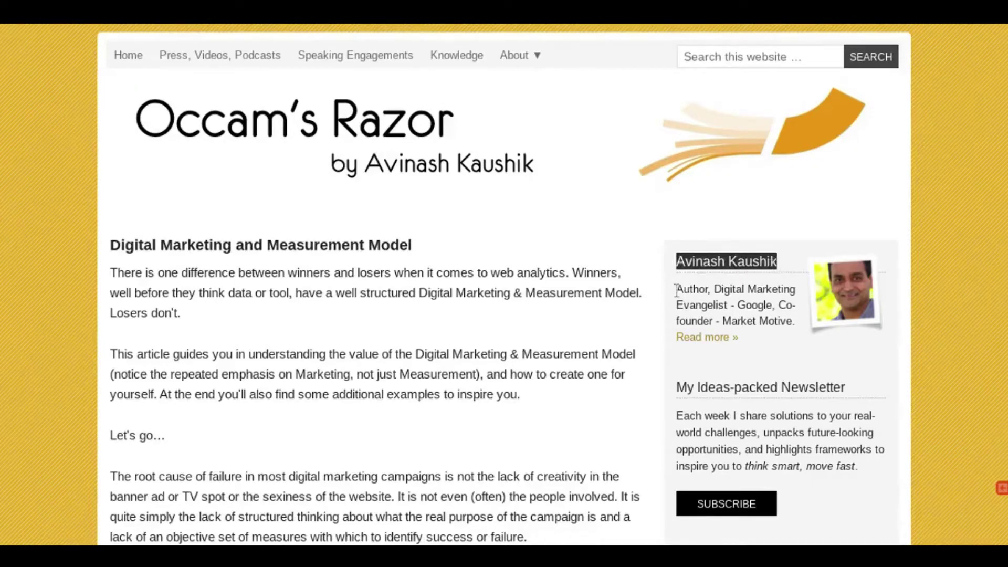
left_click_drag(677, 290, 794, 338)
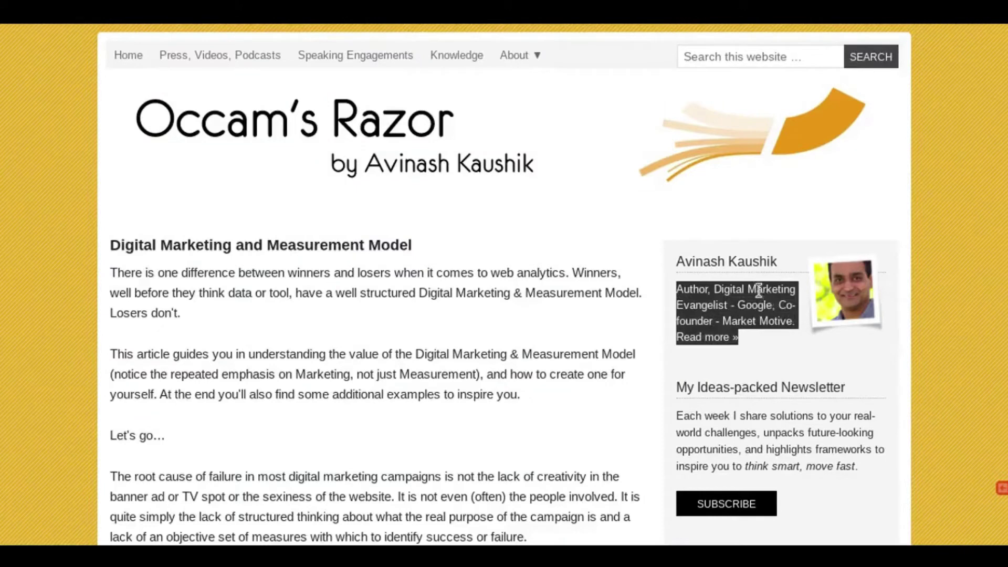
left_click(707, 300)
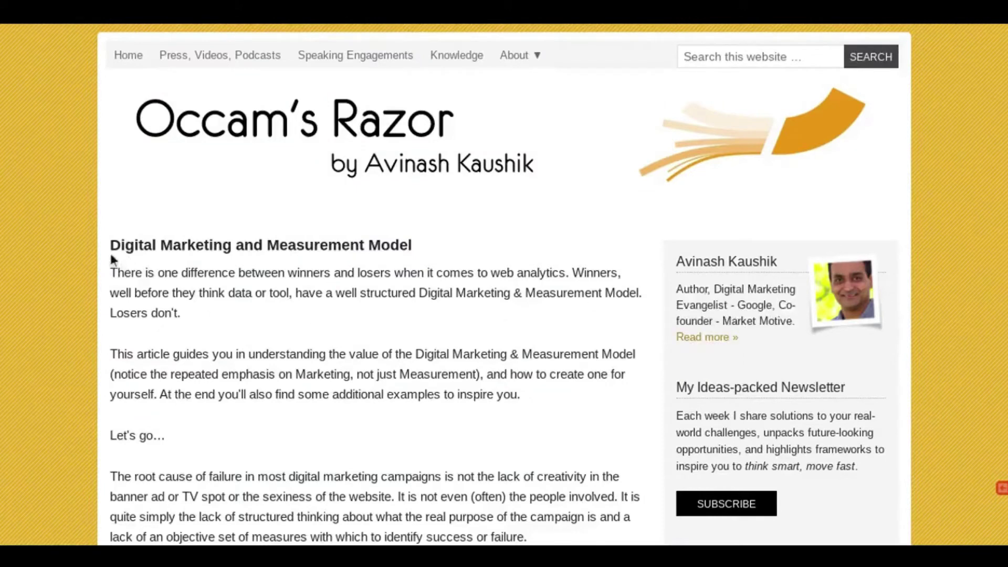
left_click_drag(110, 246, 441, 256)
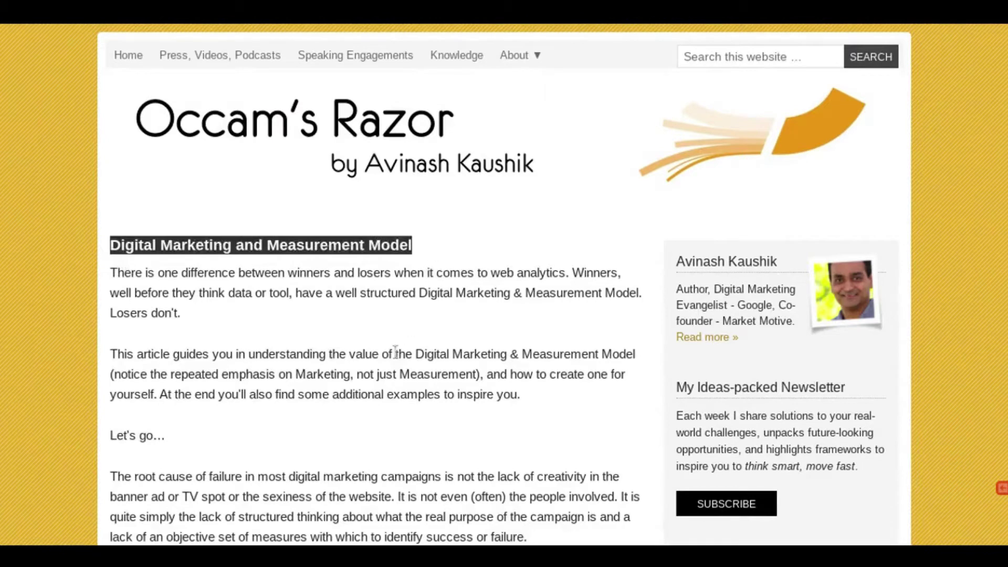
left_click(199, 220)
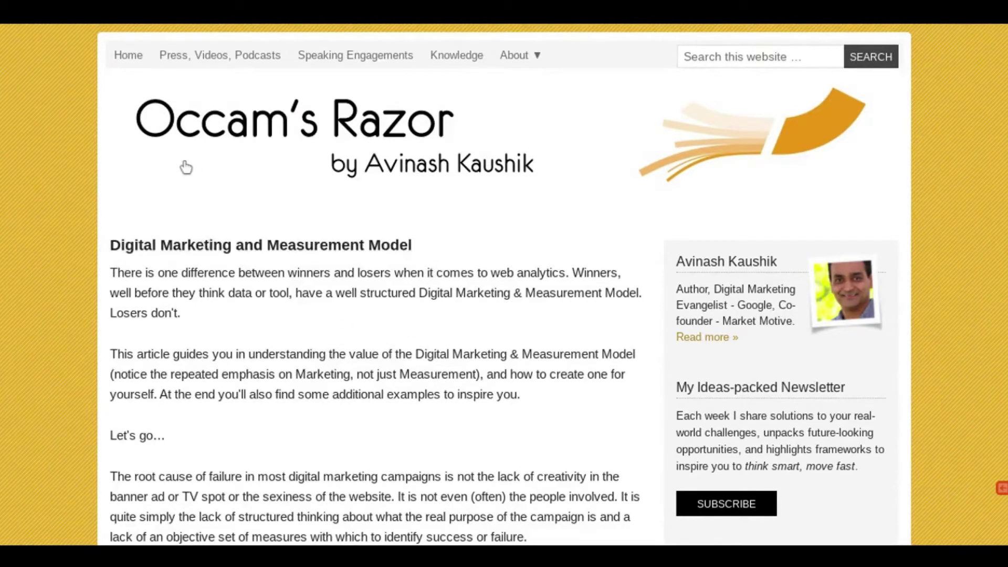
- Scroll down the article, highlighting the Acquisition and Behavior section headings
scroll(189, 154, "down", 12)
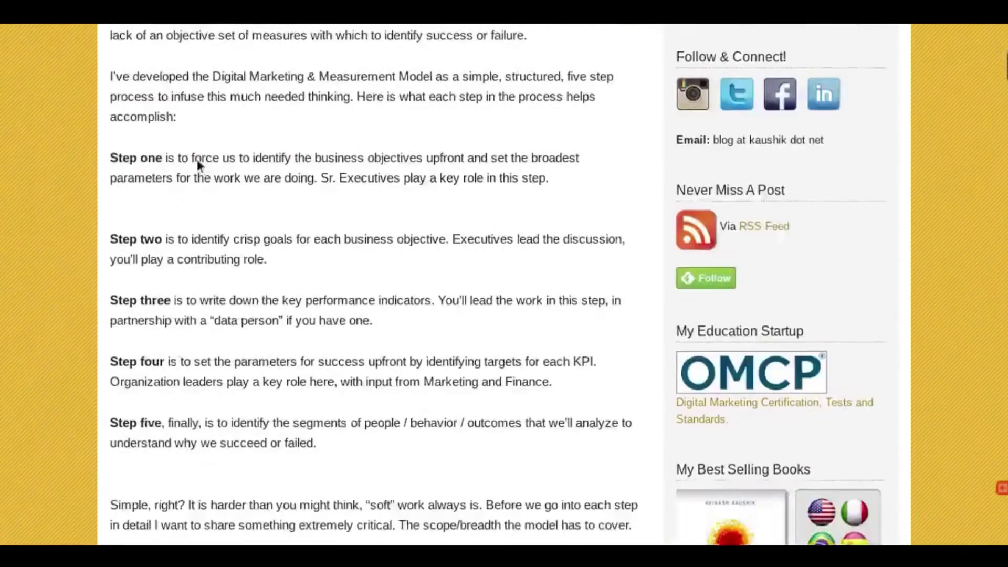
scroll(199, 163, "down", 7)
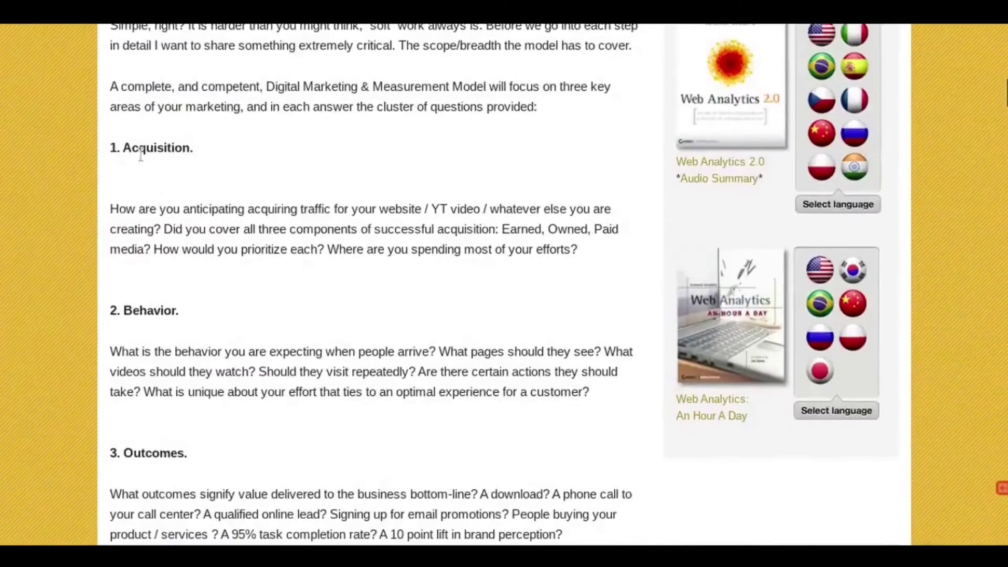
double_click(150, 143)
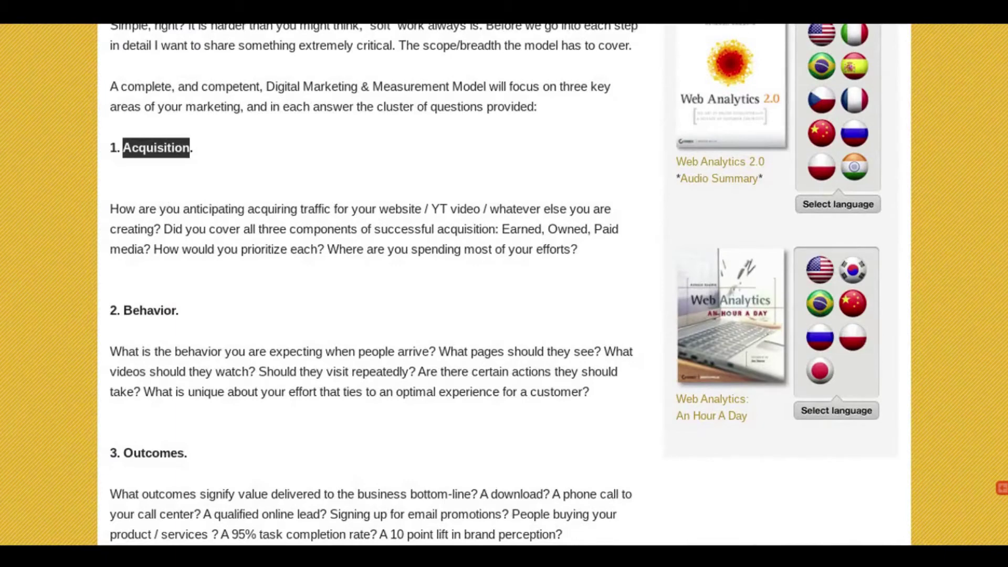
left_click(162, 198)
scroll(162, 199, "down", 2)
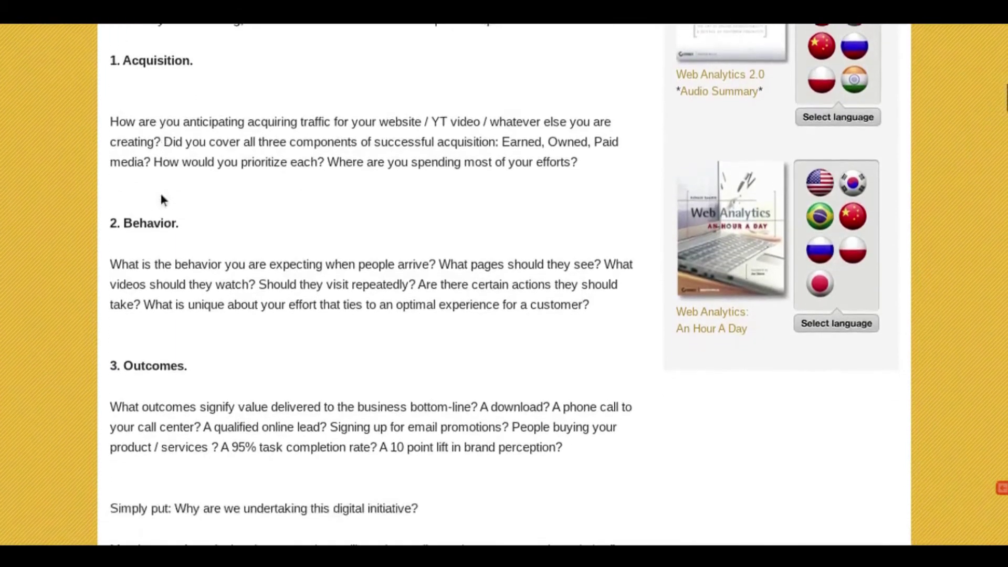
double_click(151, 203)
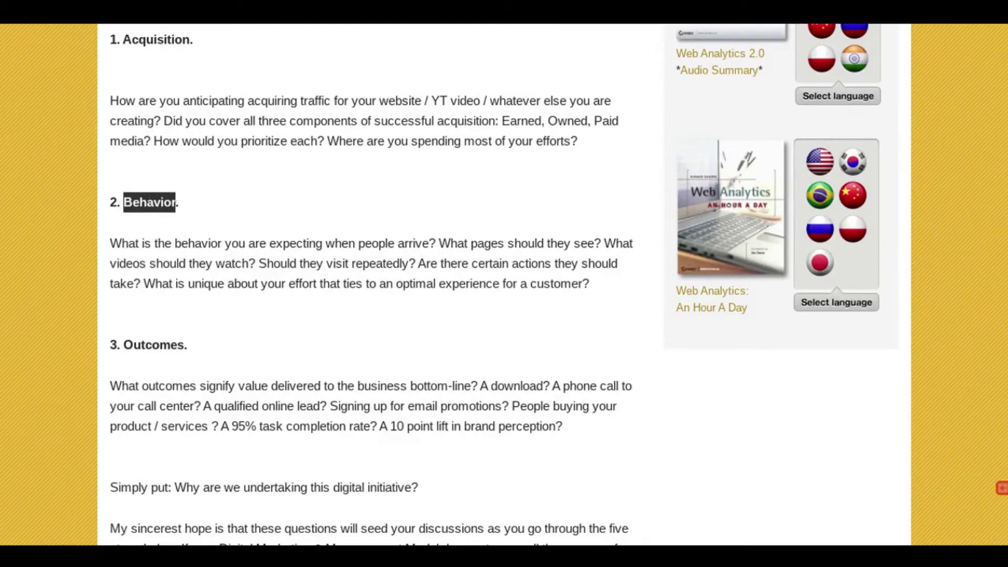
scroll(167, 224, "down", 2)
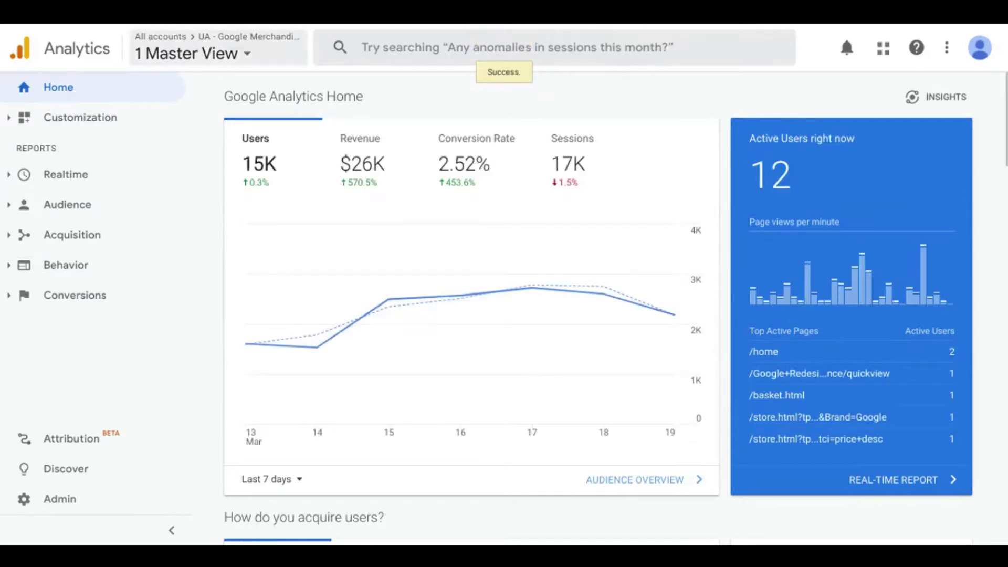
- Switch the account selector to UA - Google Merchandise Store's 1 Master View
left_click(169, 59)
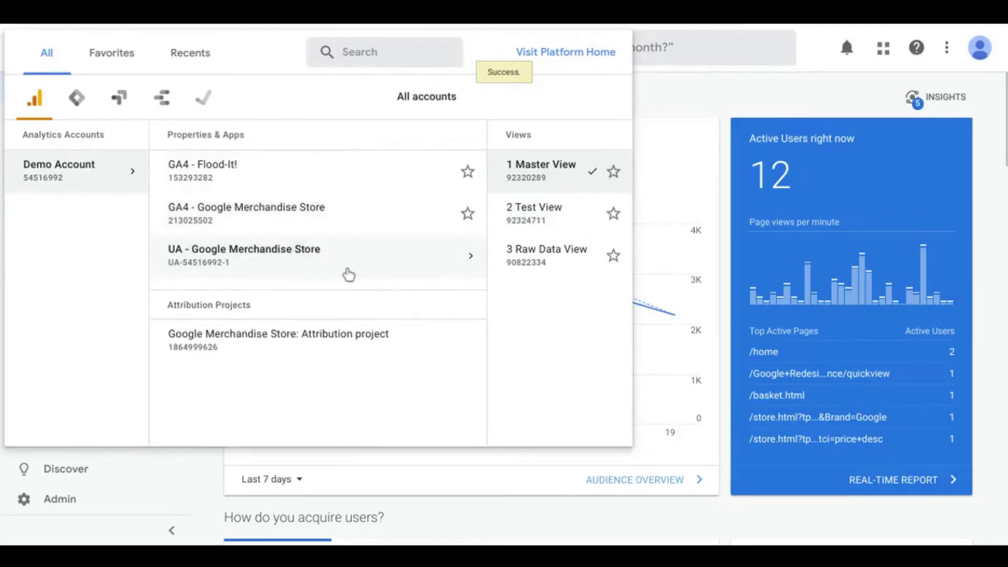
left_click(349, 274)
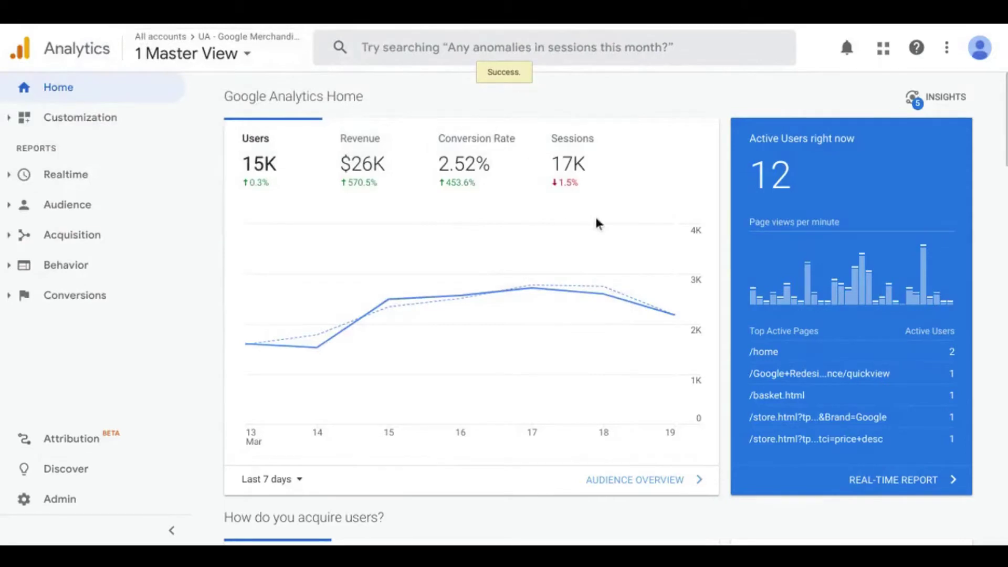
scroll(597, 223, "down", 2)
scroll(596, 224, "down", 3)
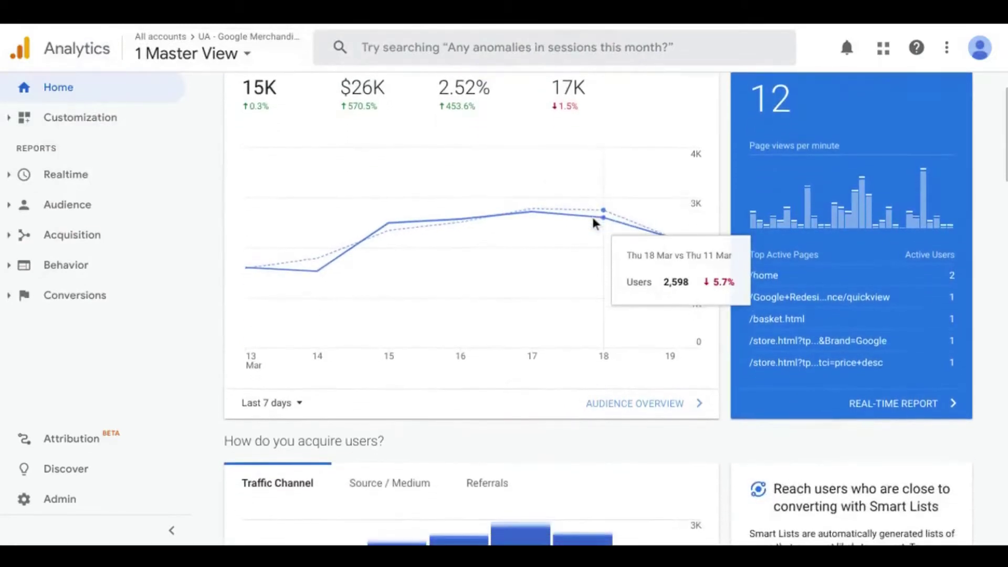
scroll(646, 257, "down", 4)
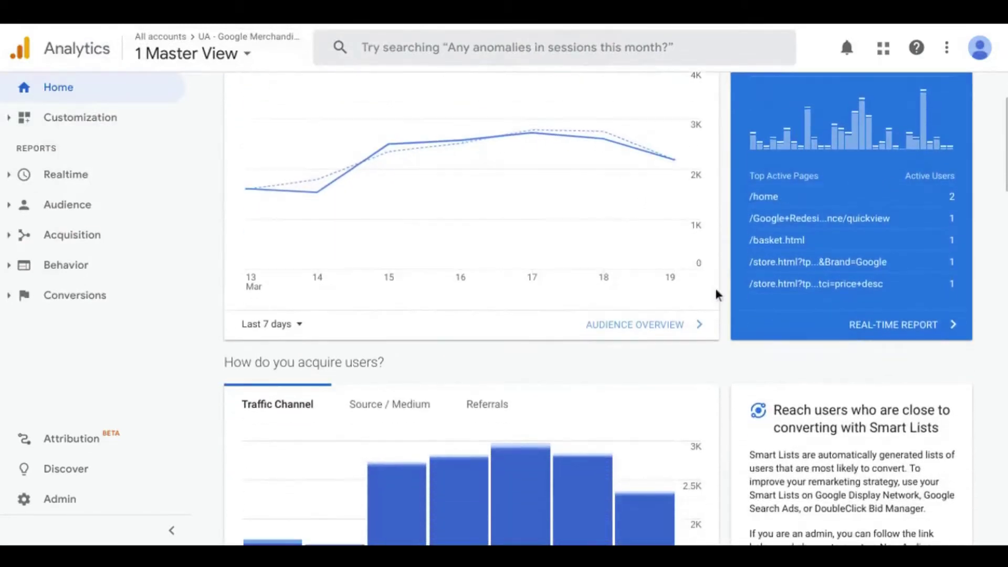
scroll(724, 314, "down", 5)
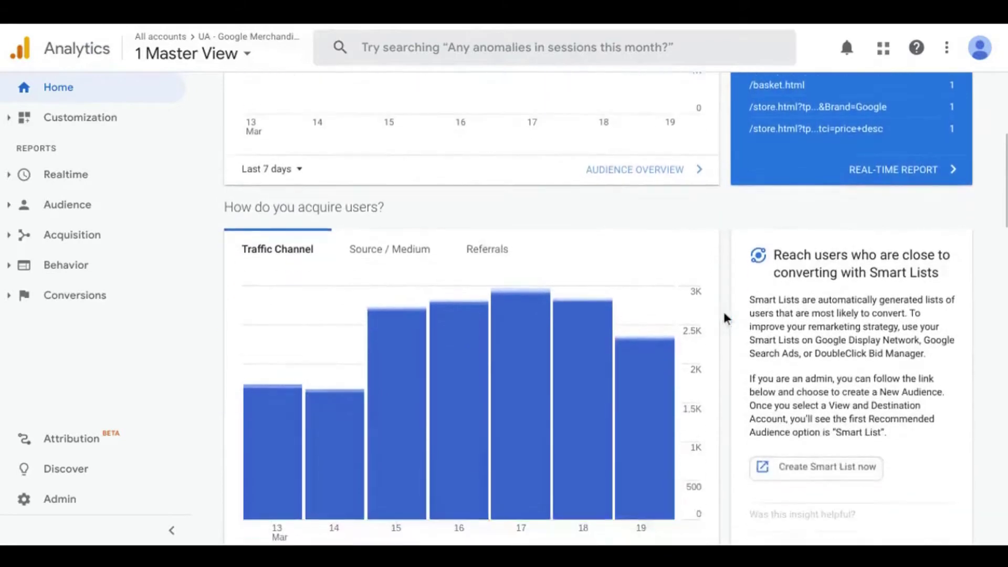
scroll(724, 314, "down", 8)
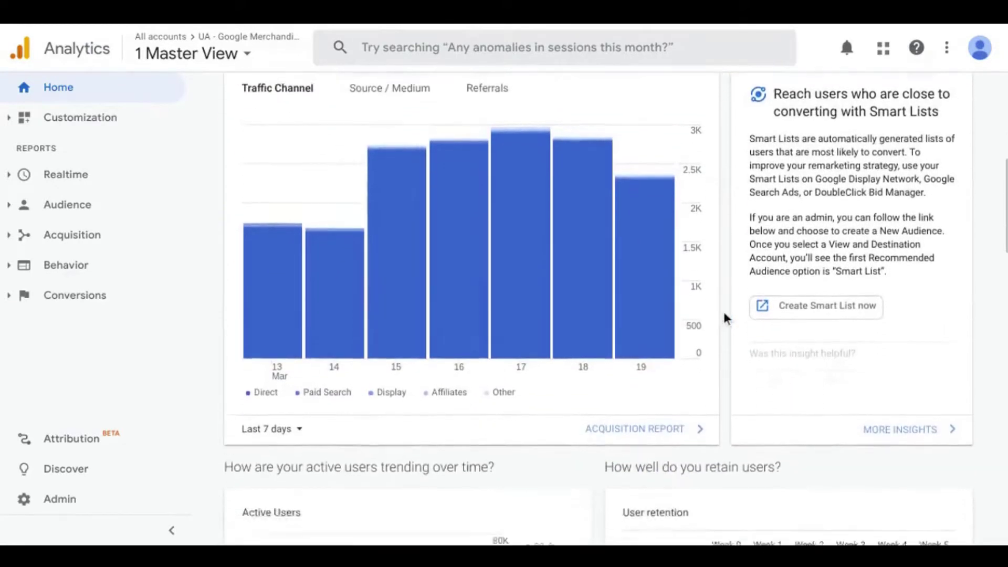
scroll(724, 314, "down", 3)
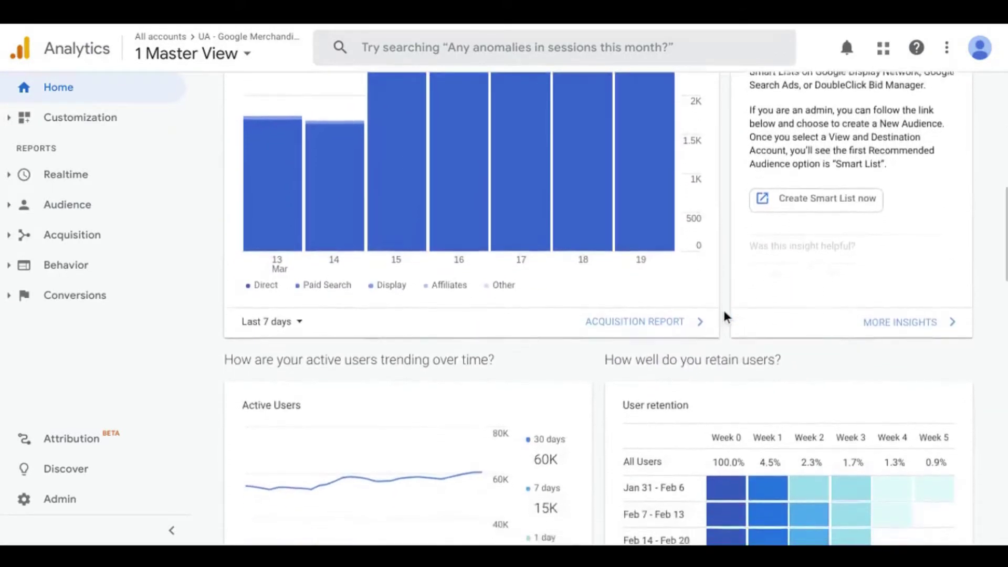
scroll(725, 315, "down", 3)
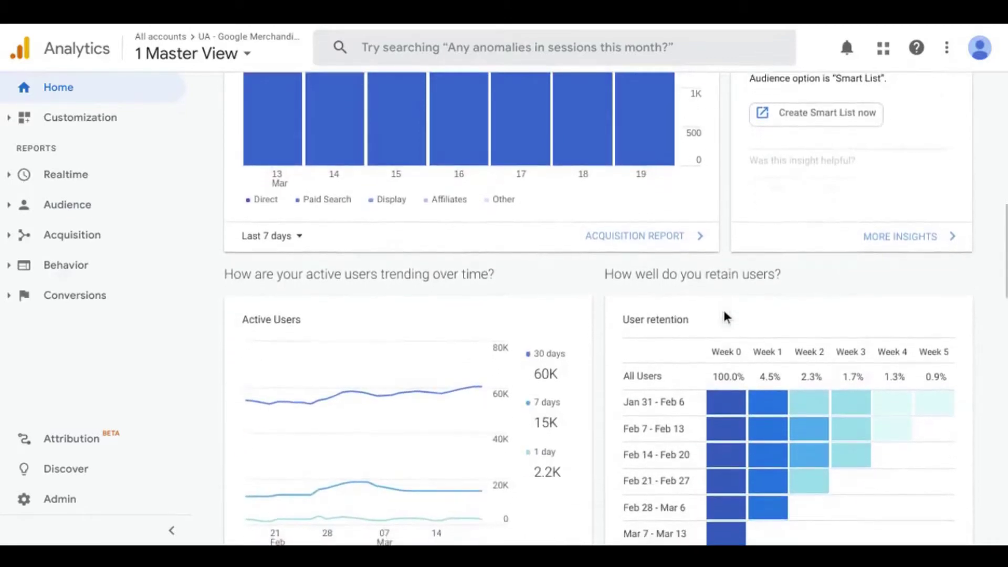
scroll(724, 314, "down", 4)
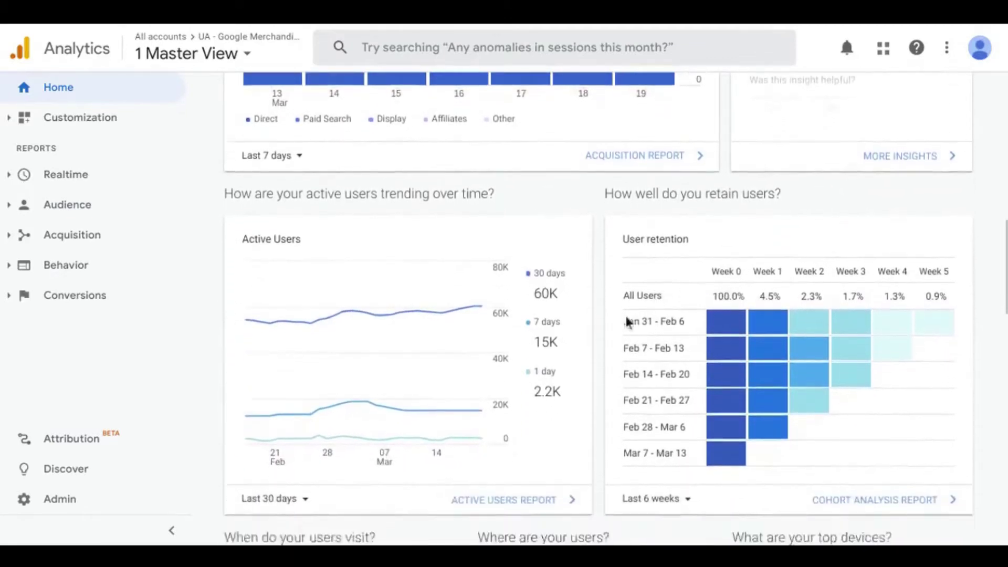
scroll(592, 345, "down", 2)
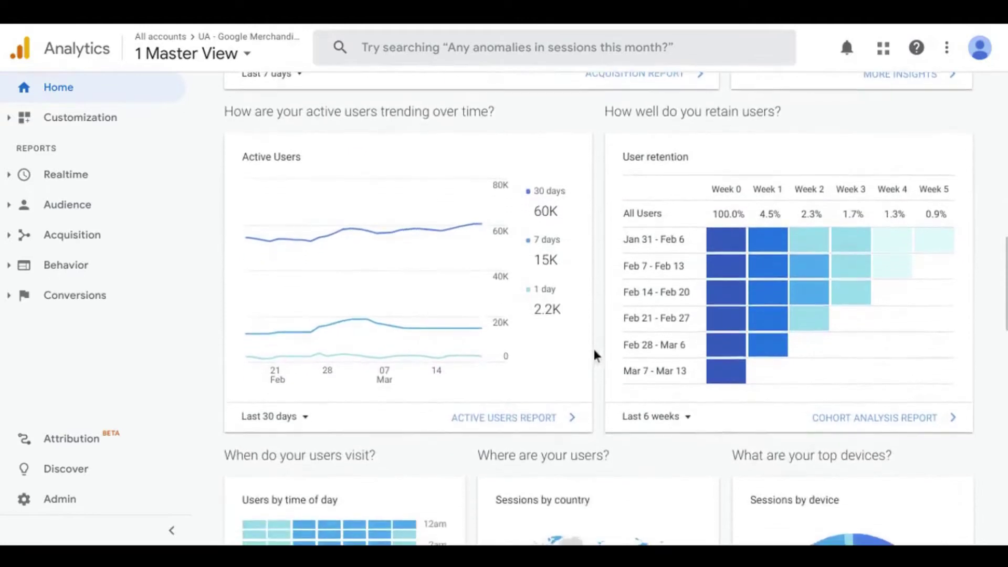
scroll(598, 355, "down", 2)
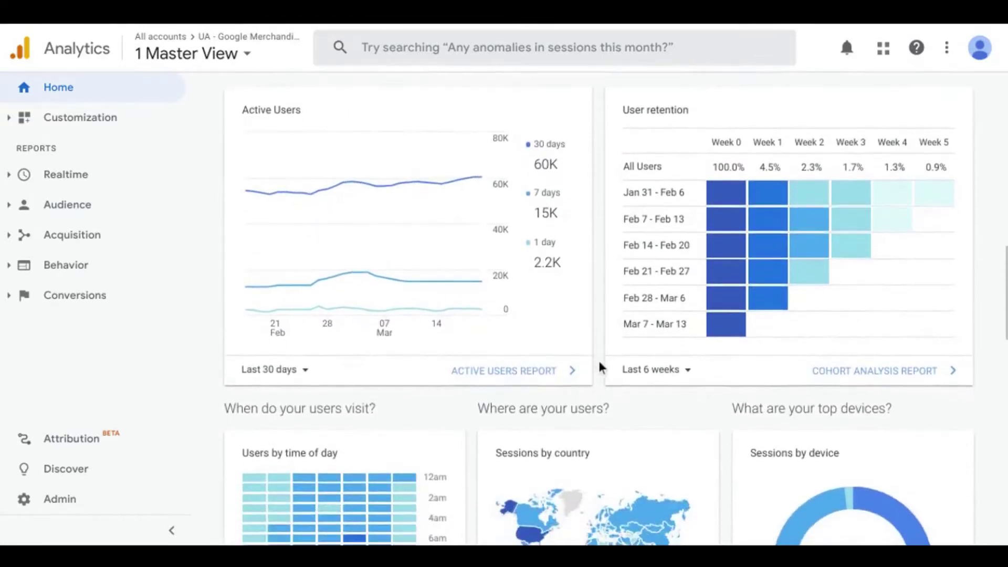
scroll(598, 360, "down", 3)
scroll(712, 350, "down", 5)
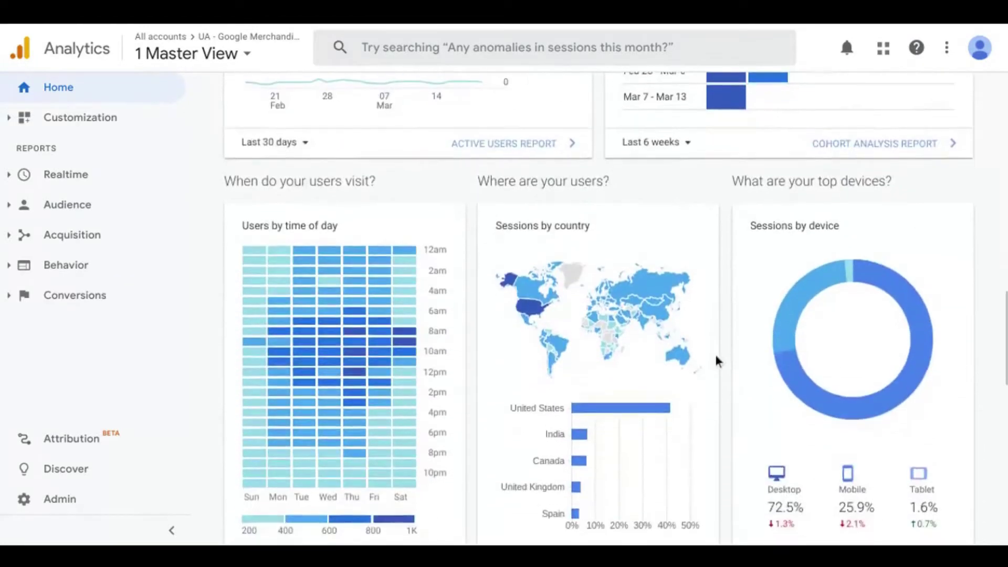
scroll(724, 351, "down", 3)
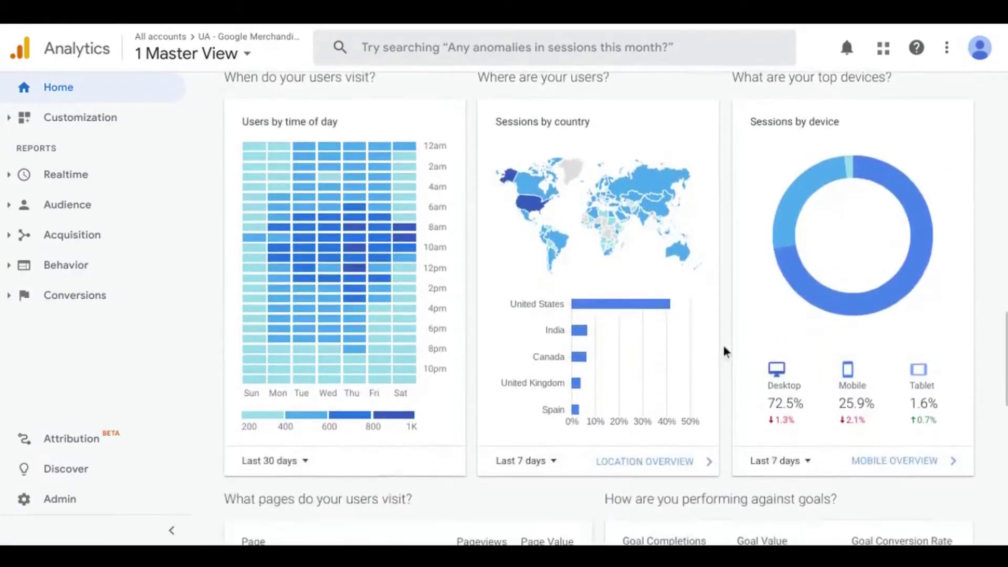
scroll(724, 350, "down", 3)
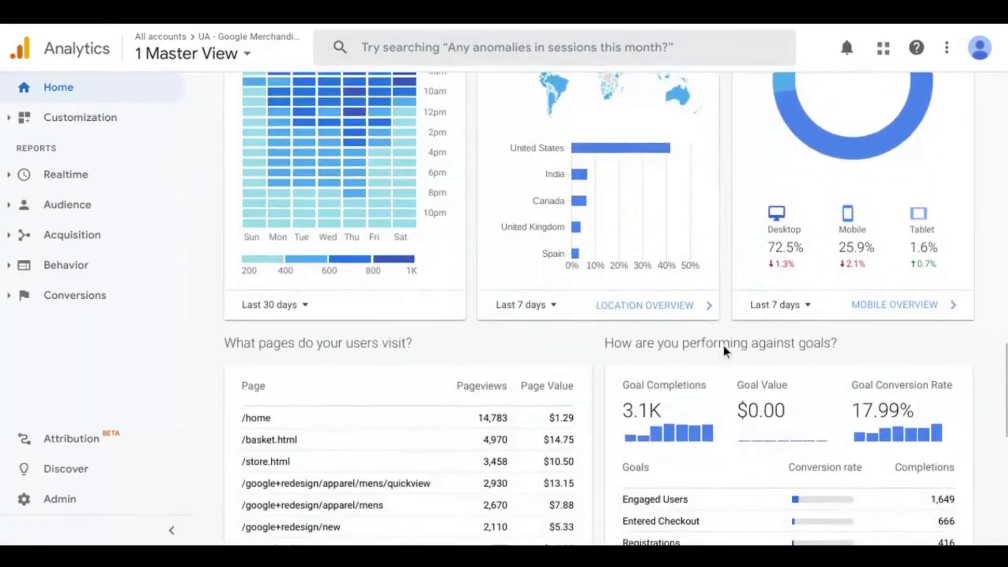
scroll(724, 343, "down", 3)
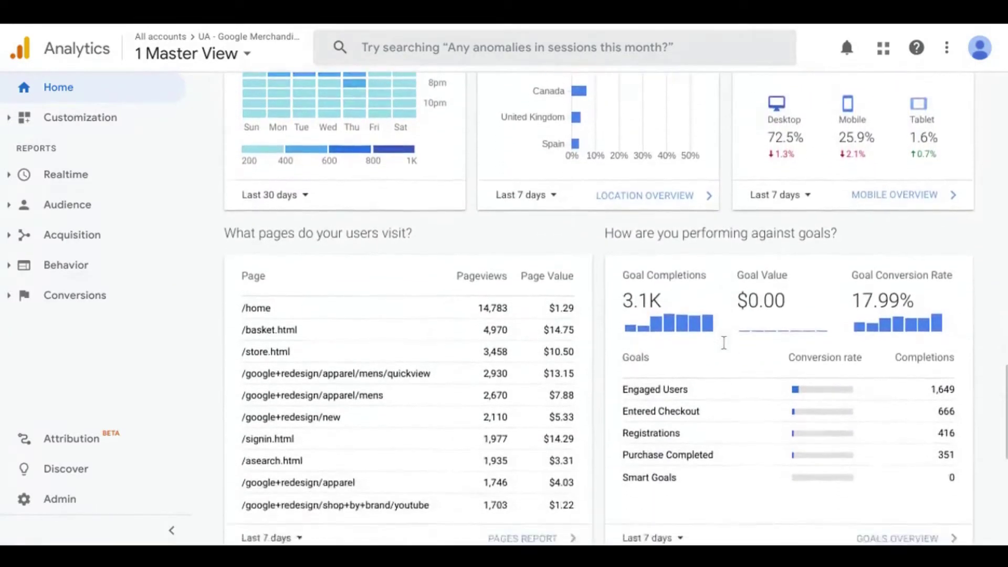
scroll(724, 342, "down", 3)
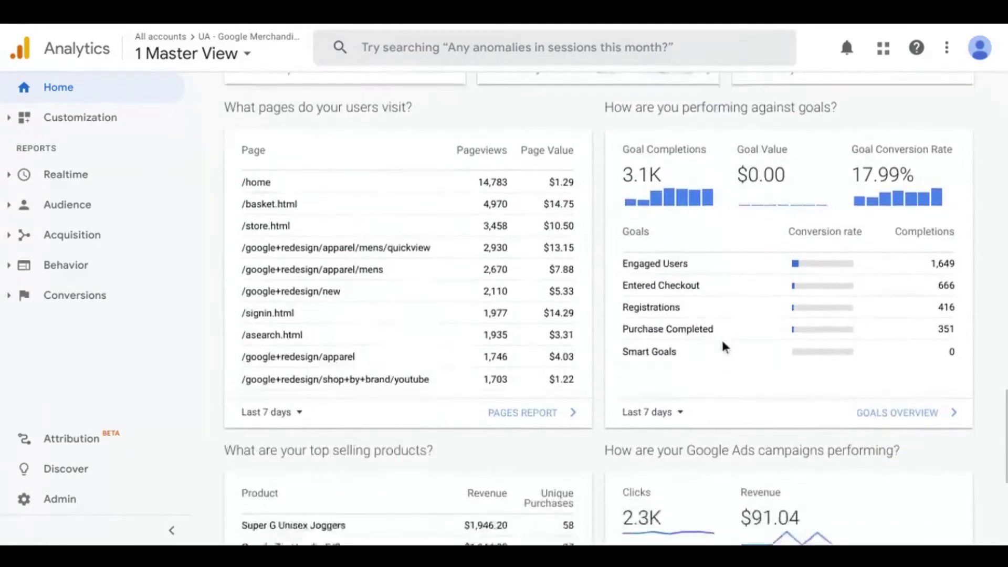
scroll(724, 342, "down", 3)
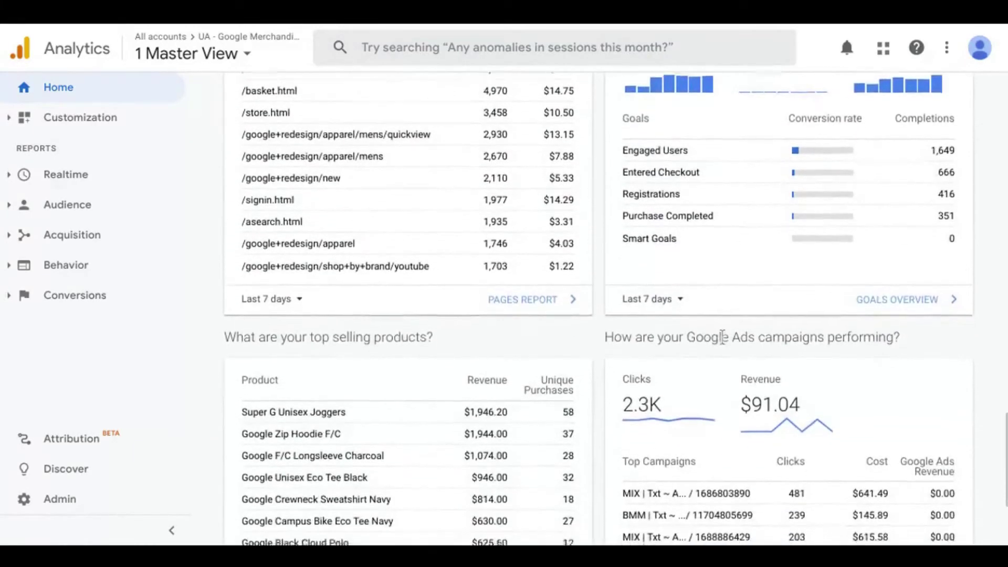
scroll(723, 337, "down", 3)
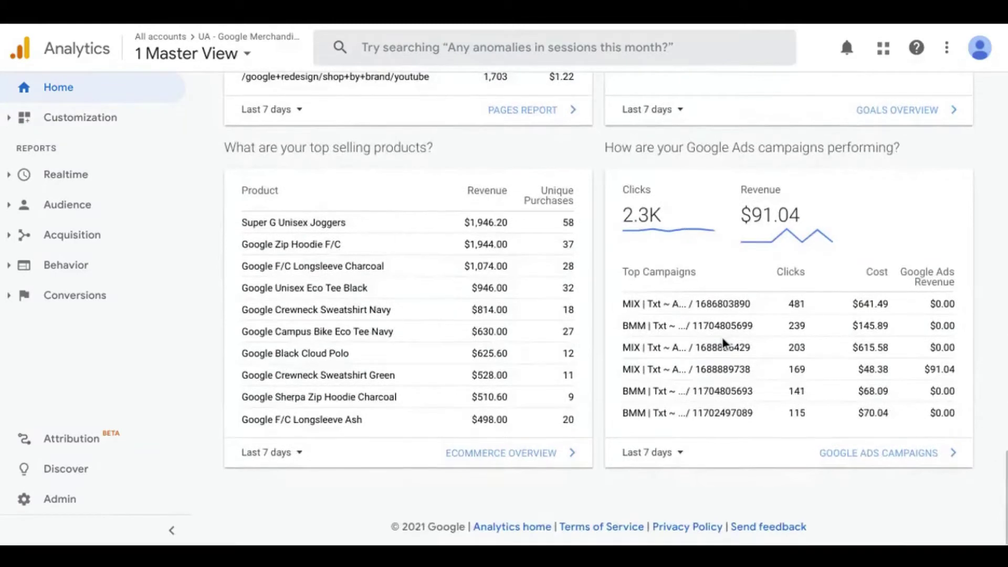
scroll(723, 337, "up", 1)
scroll(723, 337, "up", 5)
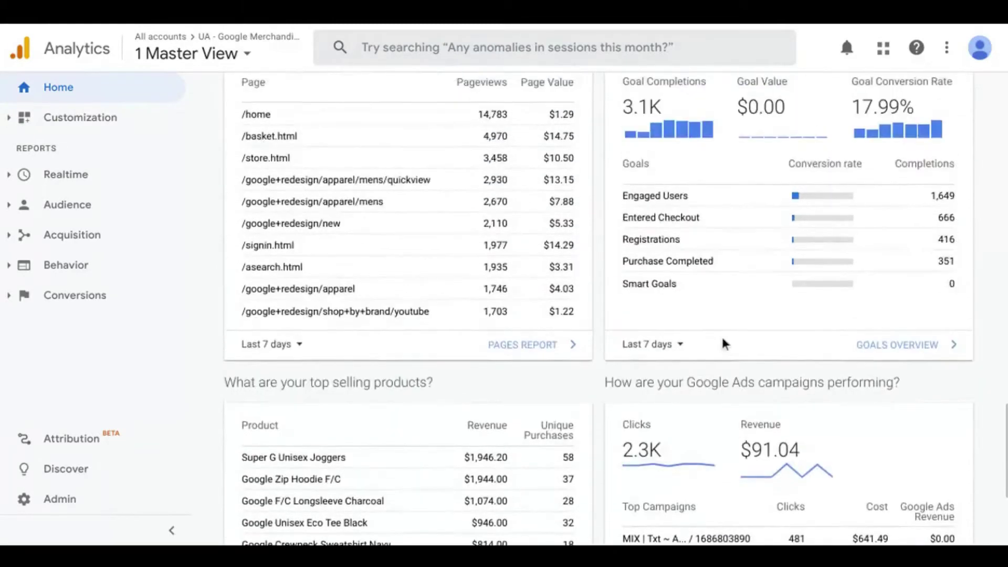
scroll(723, 343, "up", 5)
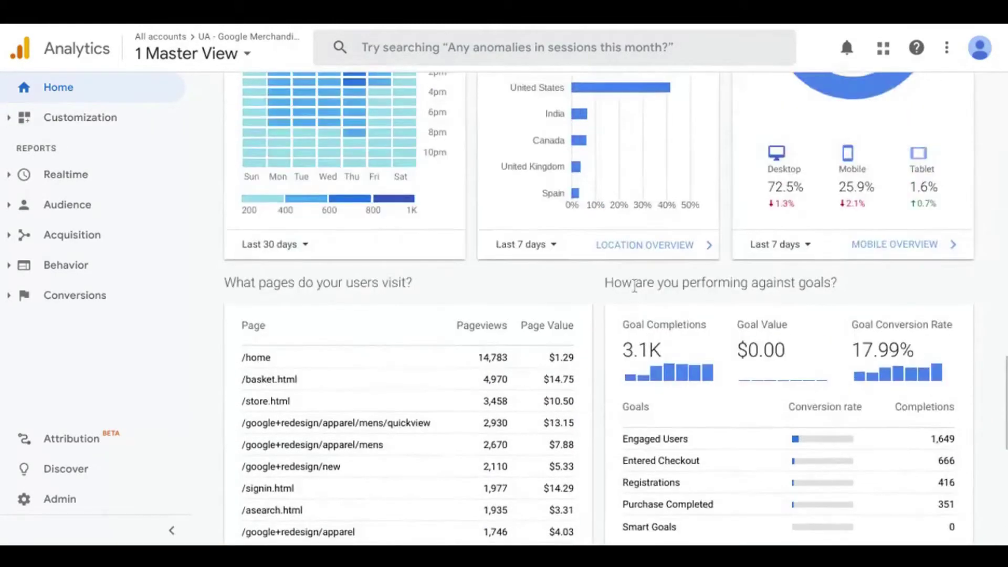
scroll(717, 272, "up", 3)
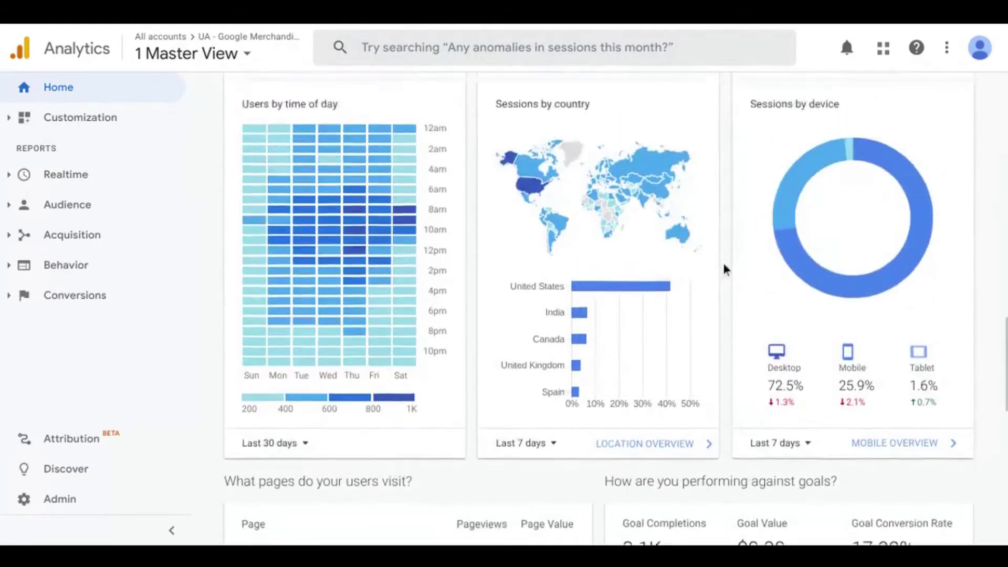
scroll(723, 269, "up", 3)
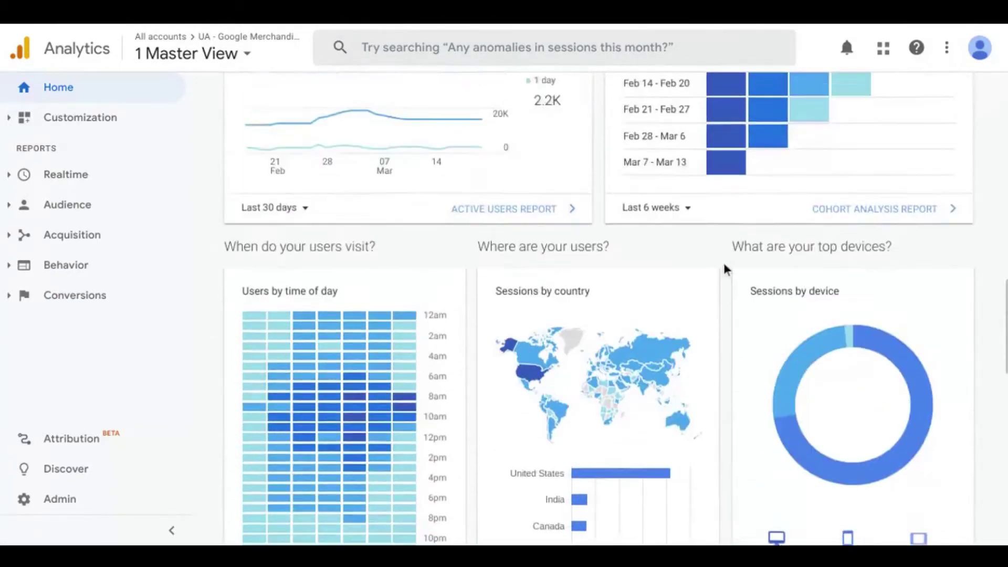
scroll(724, 270, "up", 2)
scroll(637, 284, "up", 2)
scroll(734, 209, "up", 3)
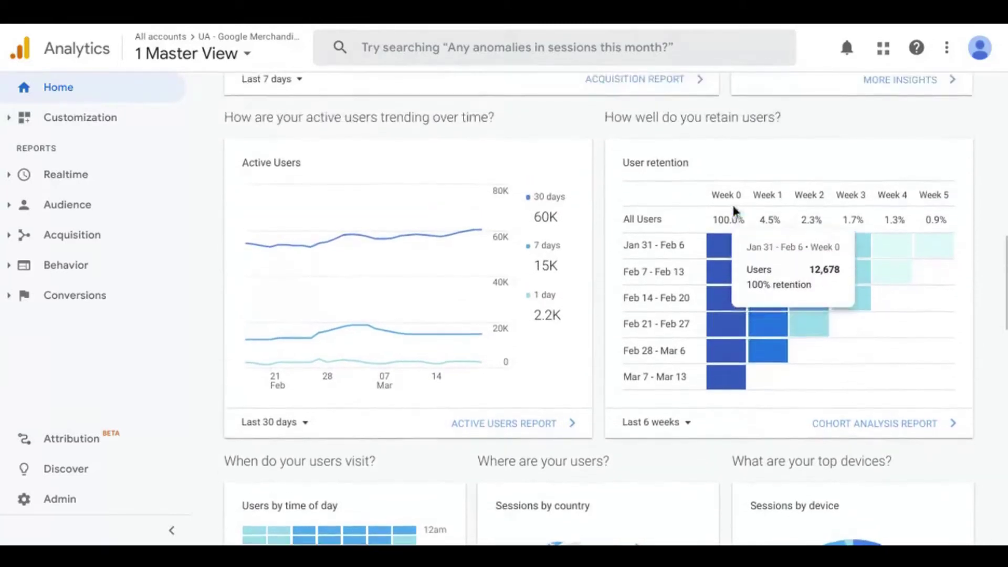
scroll(732, 205, "up", 5)
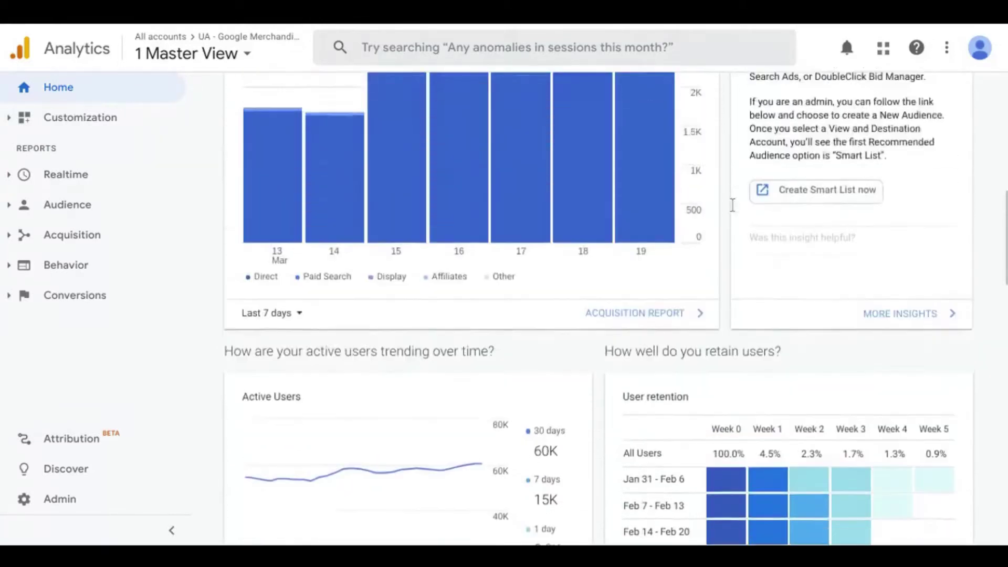
scroll(734, 208, "up", 5)
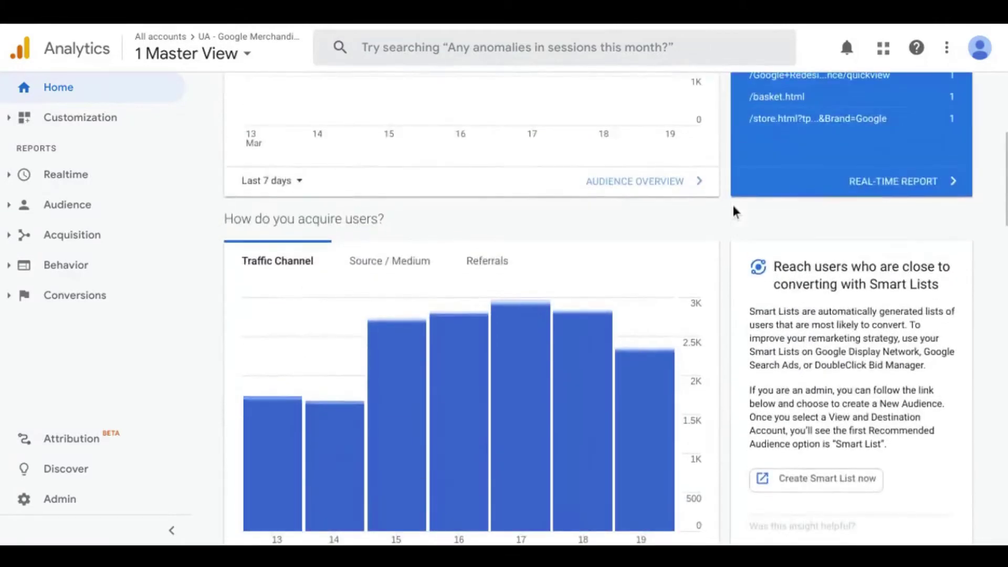
scroll(733, 207, "up", 2)
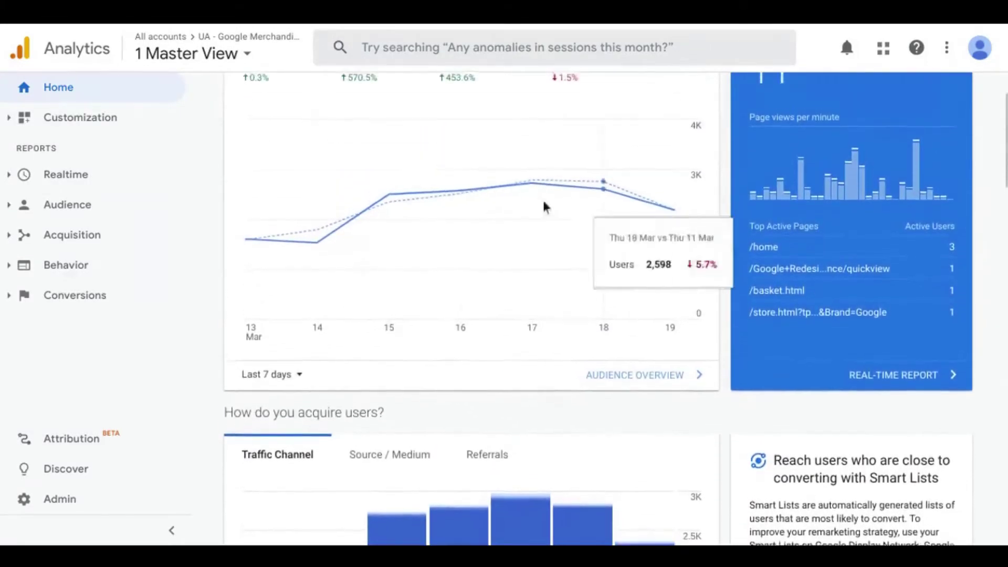
scroll(322, 273, "down", 3)
scroll(320, 273, "down", 1)
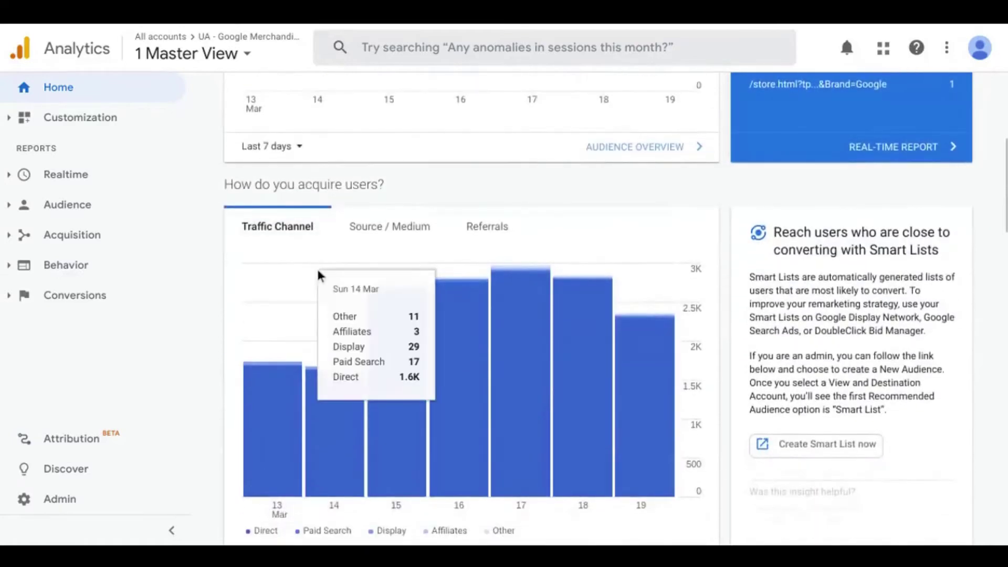
scroll(318, 278, "down", 3)
scroll(318, 283, "down", 10)
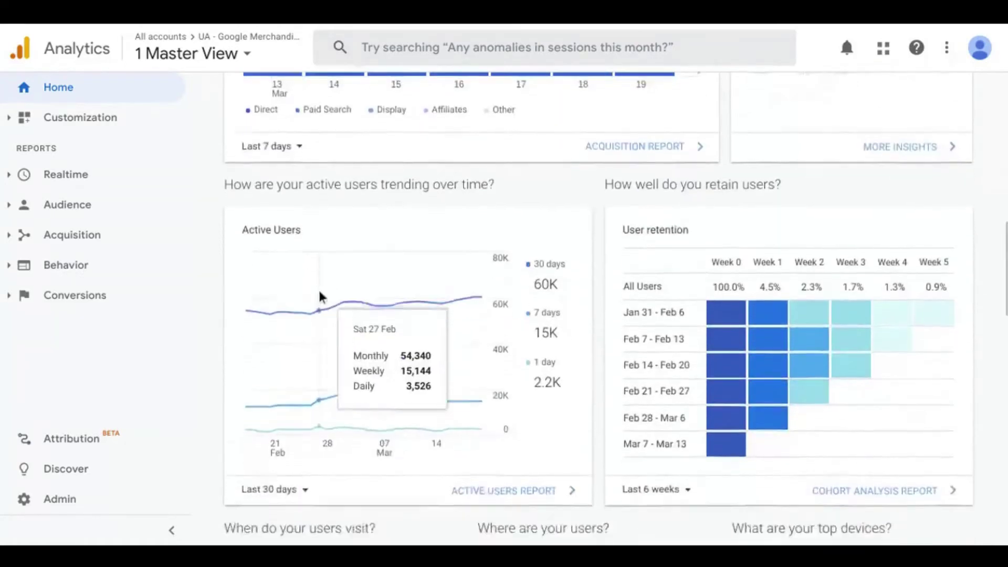
scroll(316, 277, "down", 1)
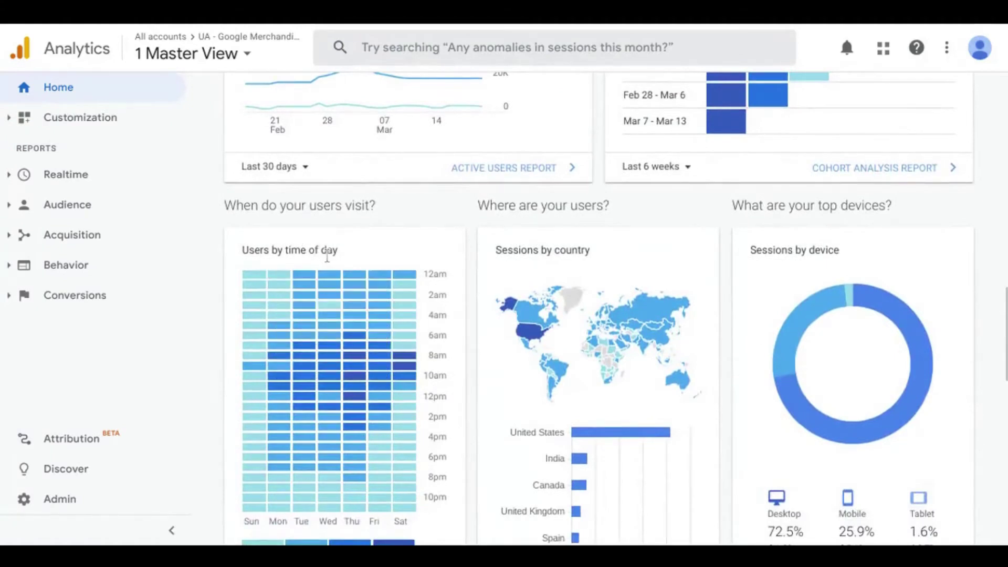
left_click_drag(240, 251, 340, 251)
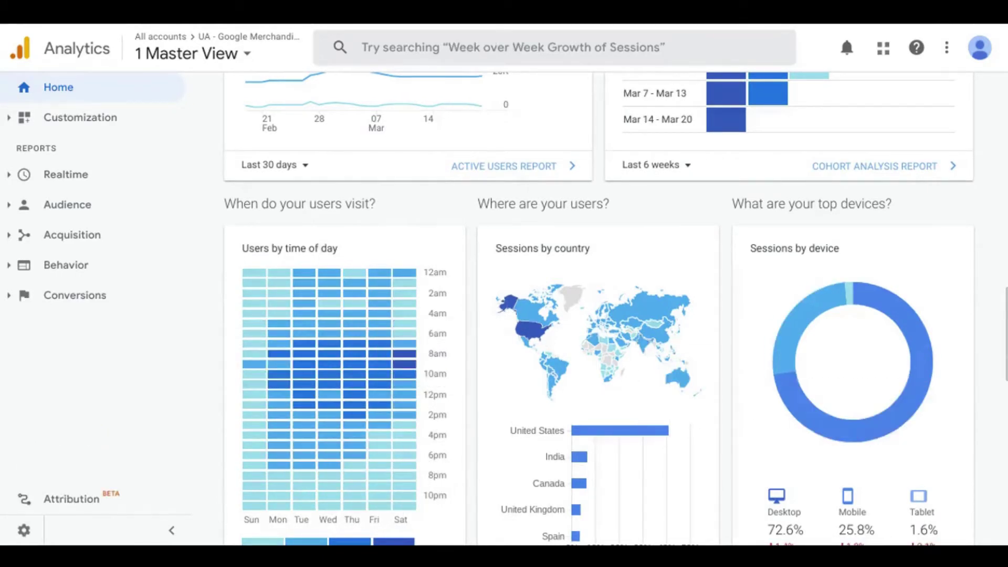
scroll(725, 365, "down", 3)
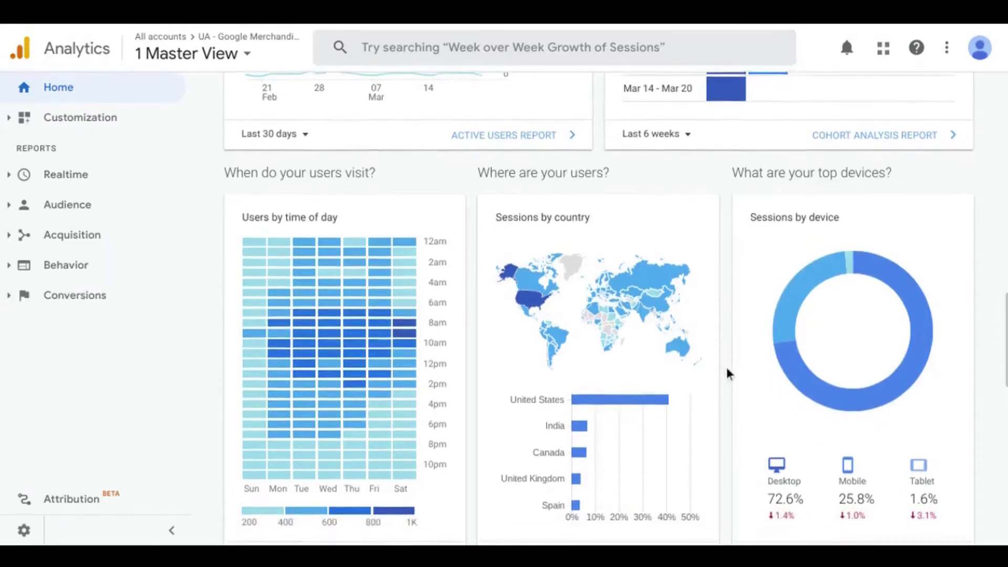
scroll(728, 371, "down", 3)
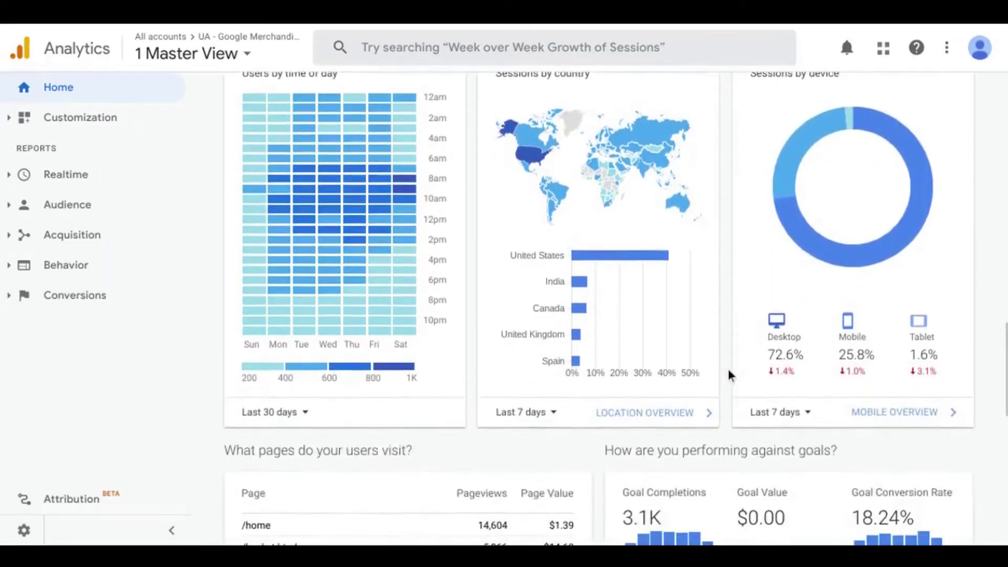
scroll(729, 369, "down", 2)
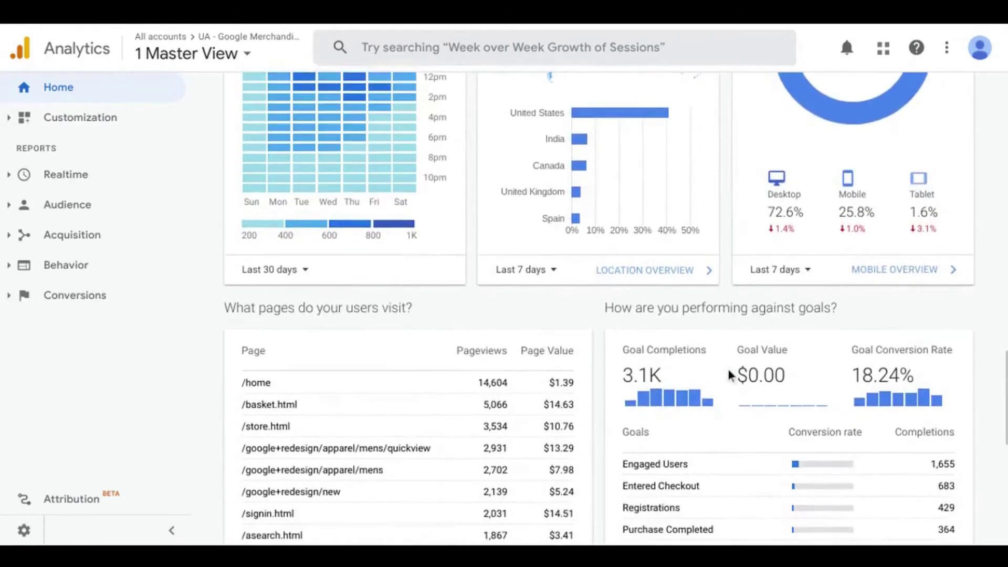
scroll(729, 370, "down", 2)
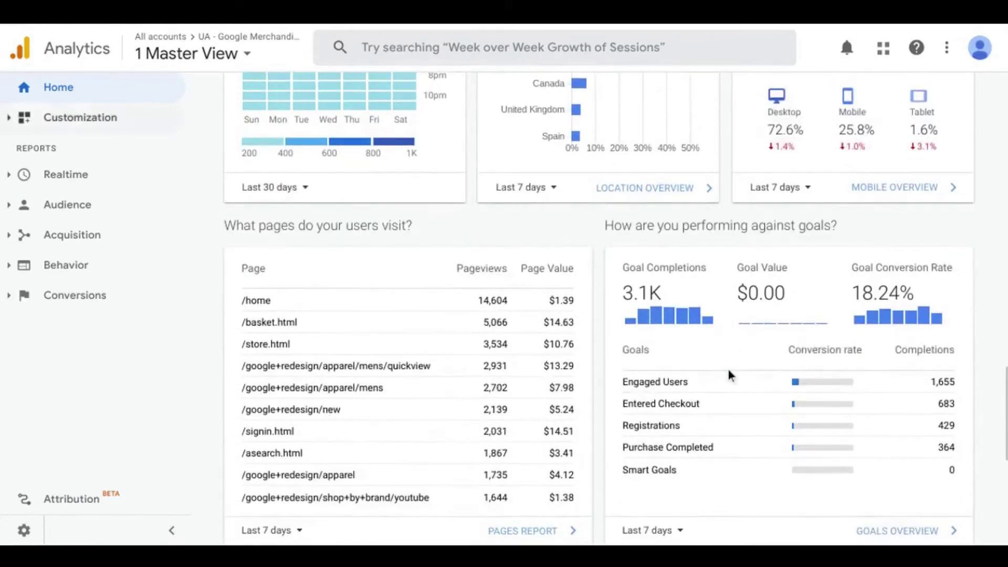
- Create a Blank Canvas dashboard named 'Overview' under Customization > Dashboards
left_click(26, 121)
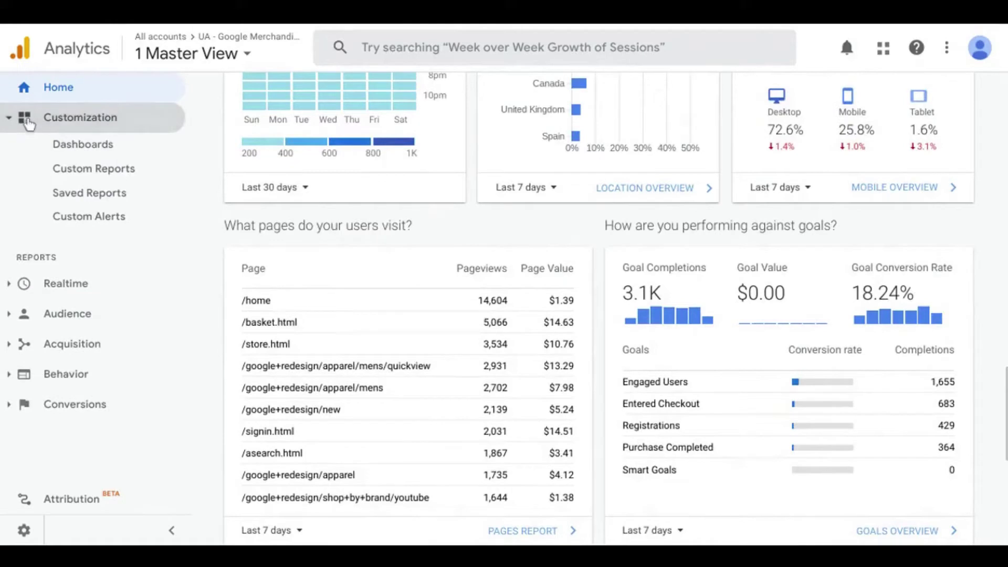
left_click(76, 149)
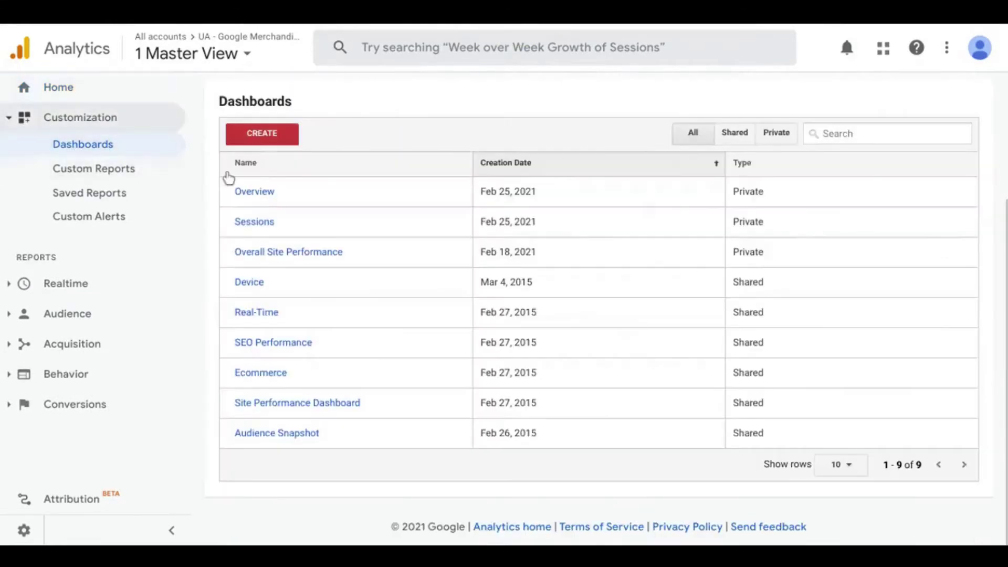
left_click(254, 136)
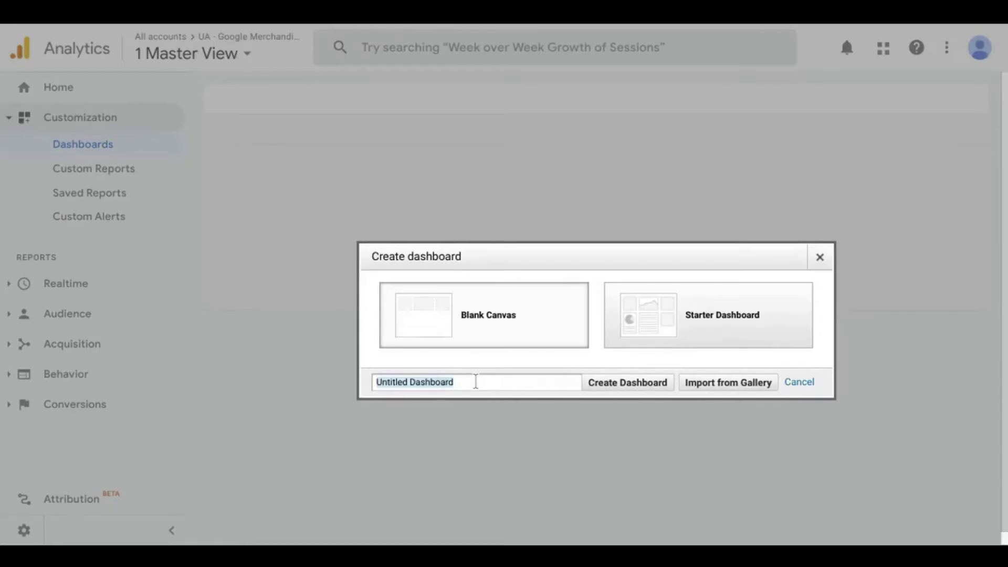
type("Overview")
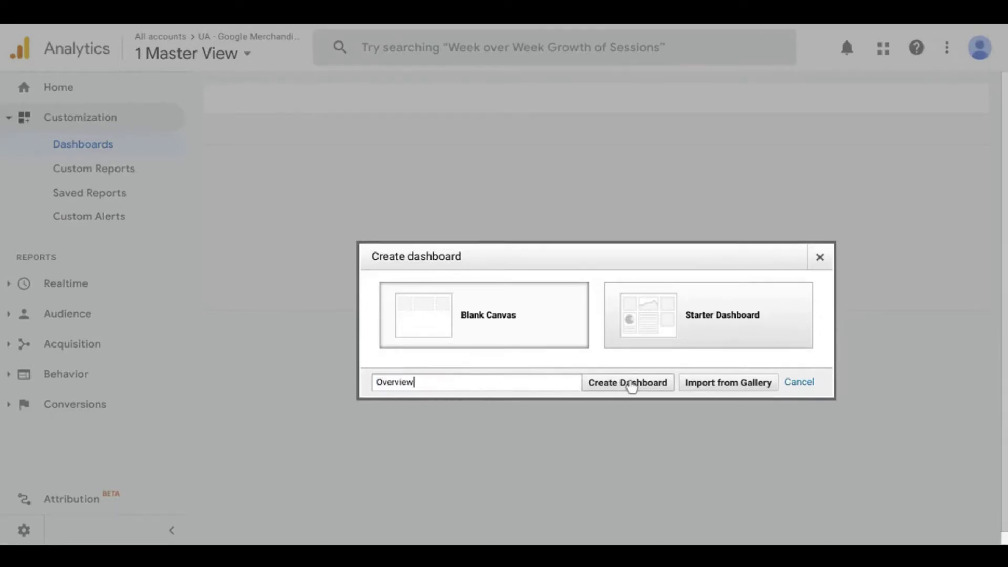
left_click(632, 387)
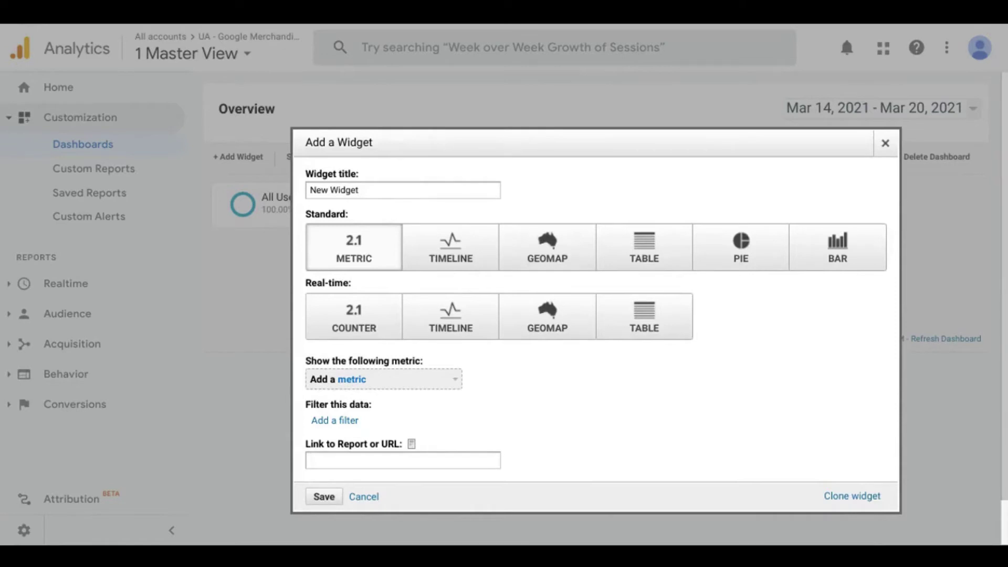
- Add a metric widget titled 'Sessions' showing Sessions, linked to Audience / Overview, and save it
left_click(408, 187)
key("ctrl+shift+Left")
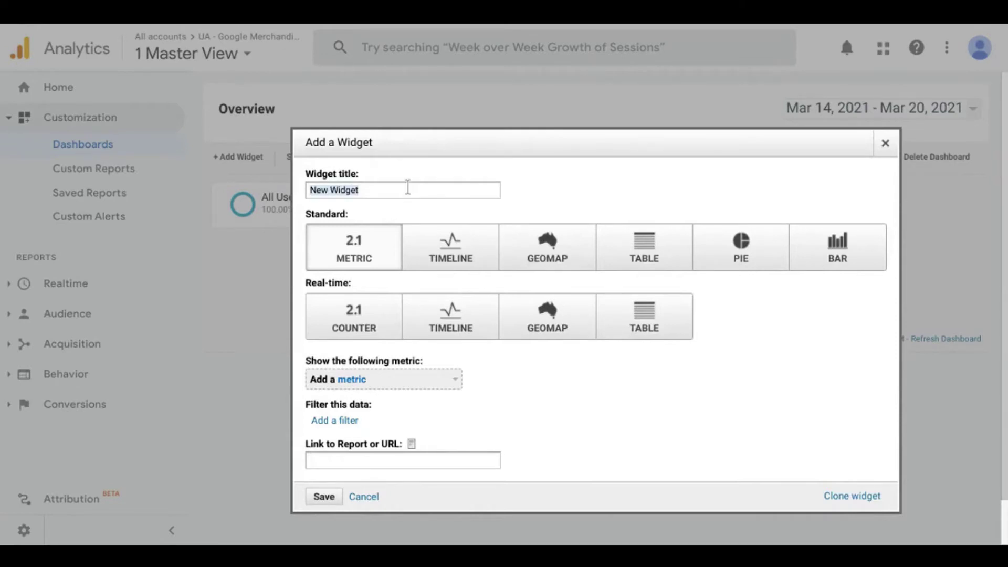
type("Sessions")
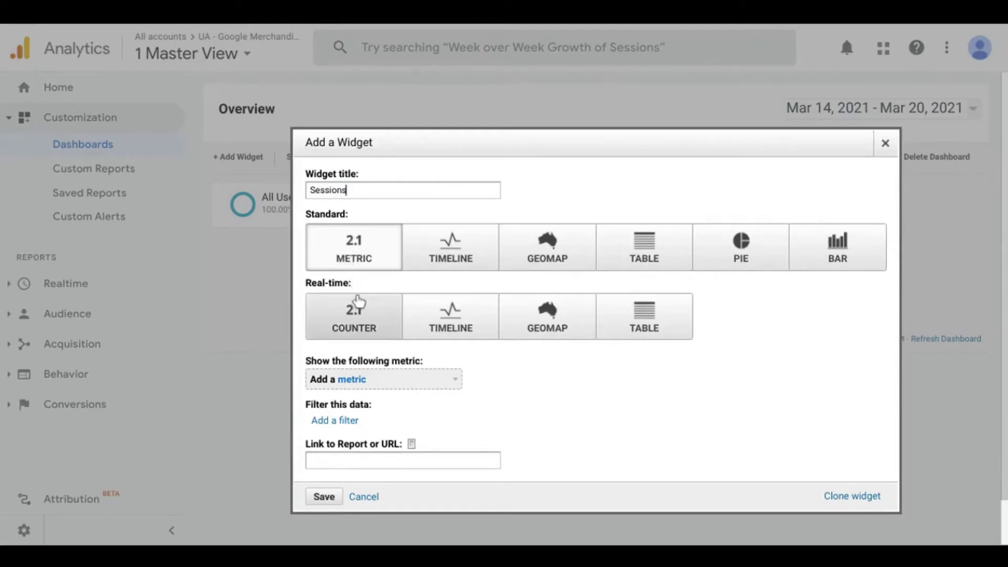
left_click(374, 379)
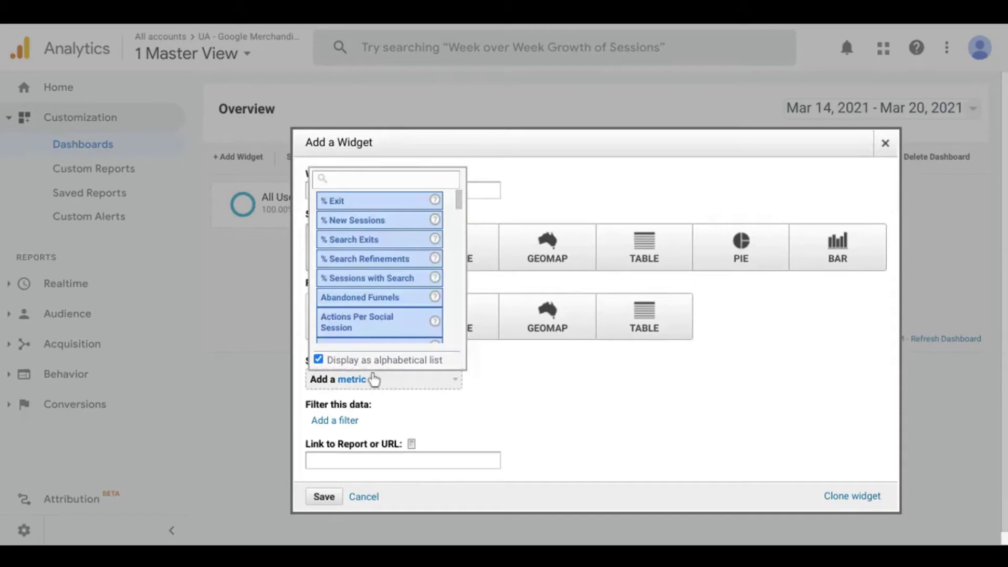
type("A")
key("BackSpace")
type("Sessions")
scroll(388, 338, "down", 1)
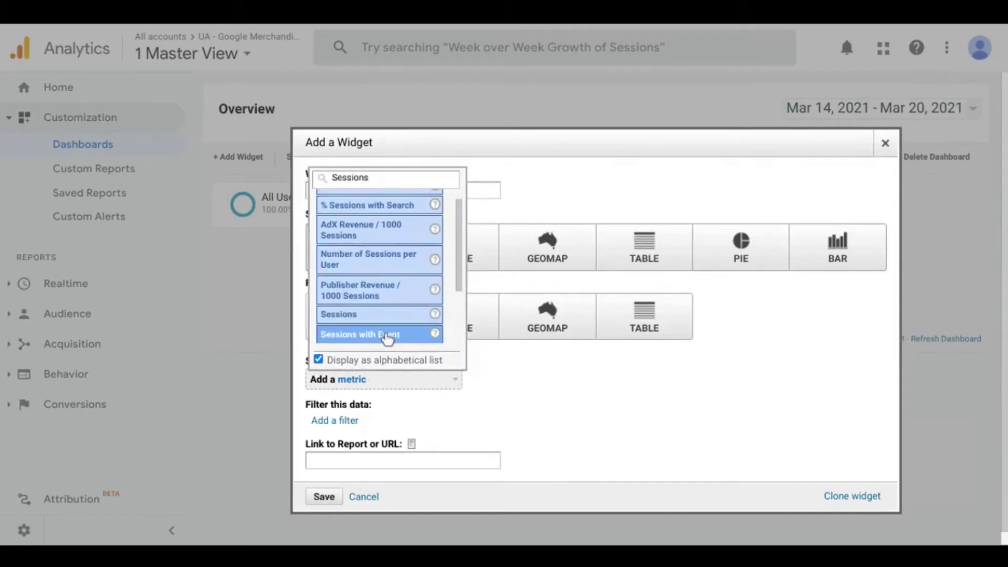
left_click(380, 314)
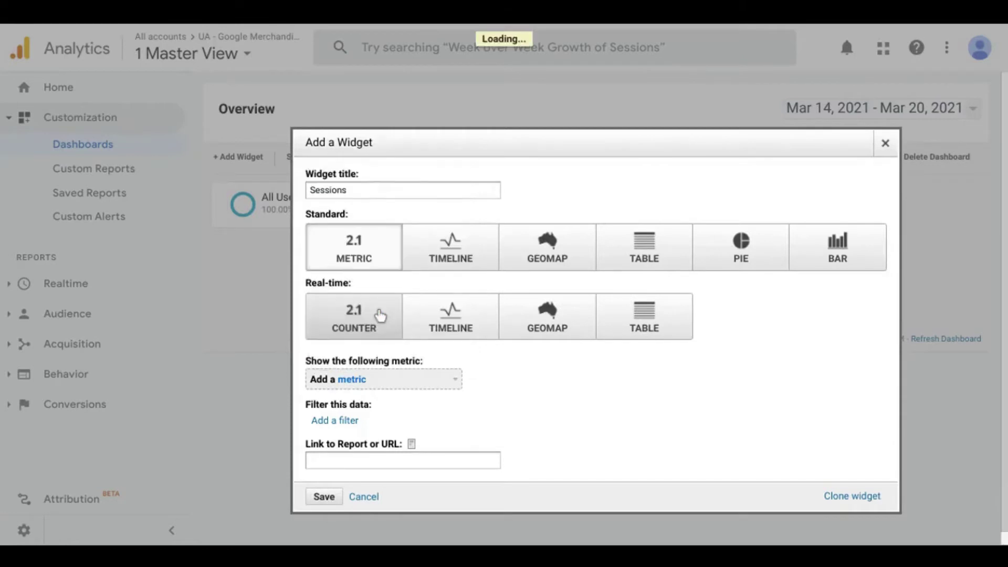
left_click(357, 459)
type("Aud")
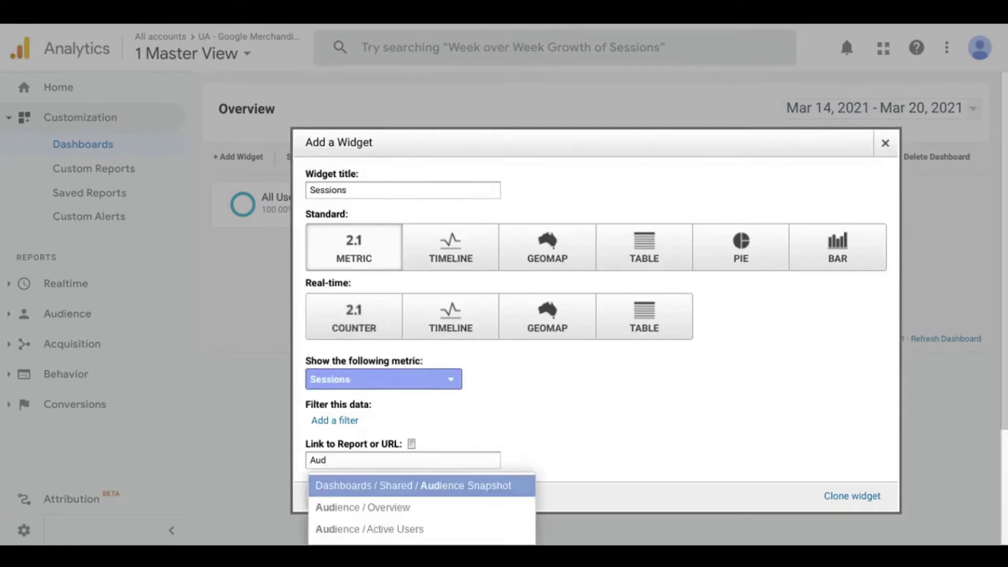
left_click(371, 508)
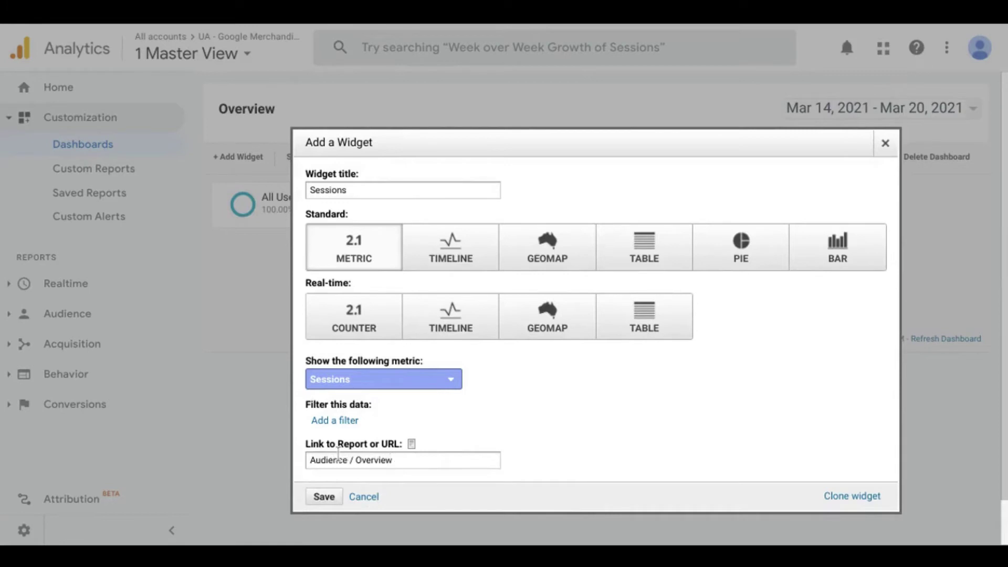
left_click(324, 497)
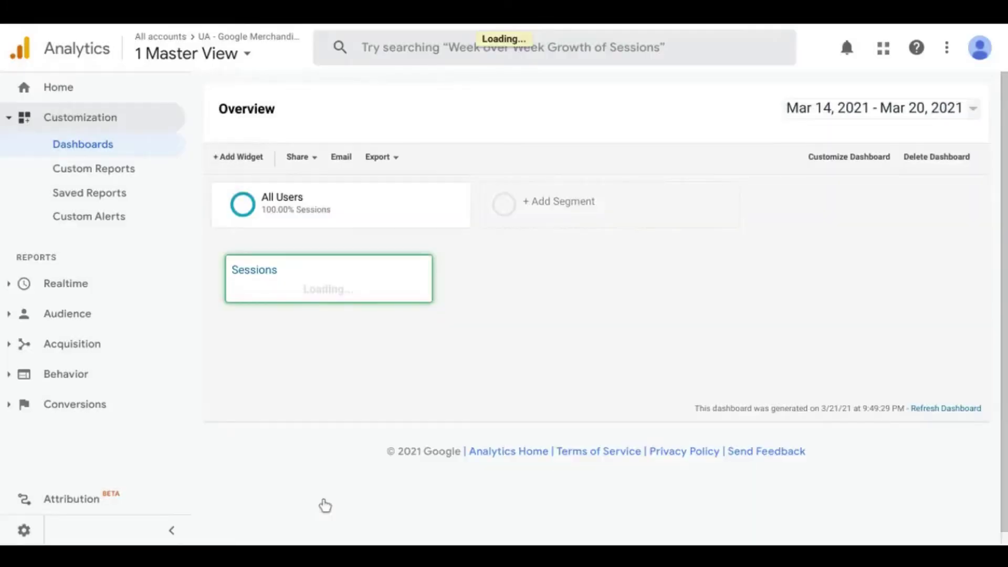
- Add a 'Sessions' timeline widget graphing Sessions compared against Users
mouse_move(334, 308)
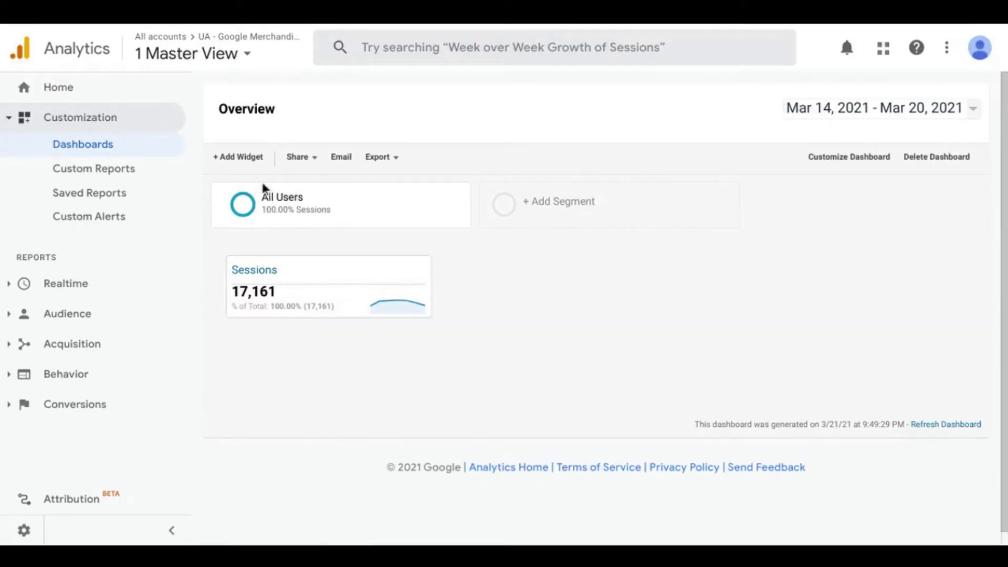
left_click(253, 159)
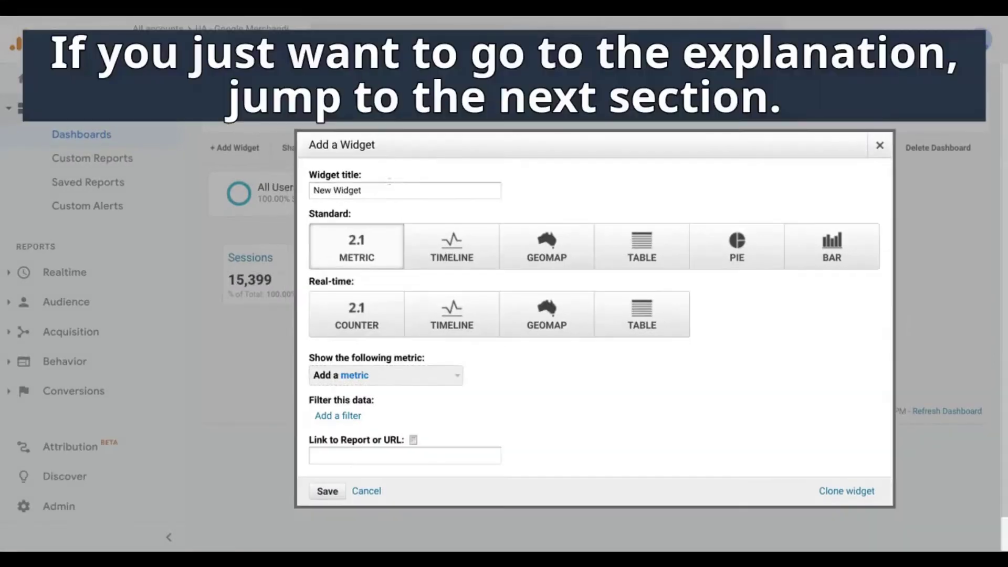
key("ctrl+a")
type("Sessions")
left_click(452, 246)
left_click(377, 374)
type("Sessions")
left_click(339, 317)
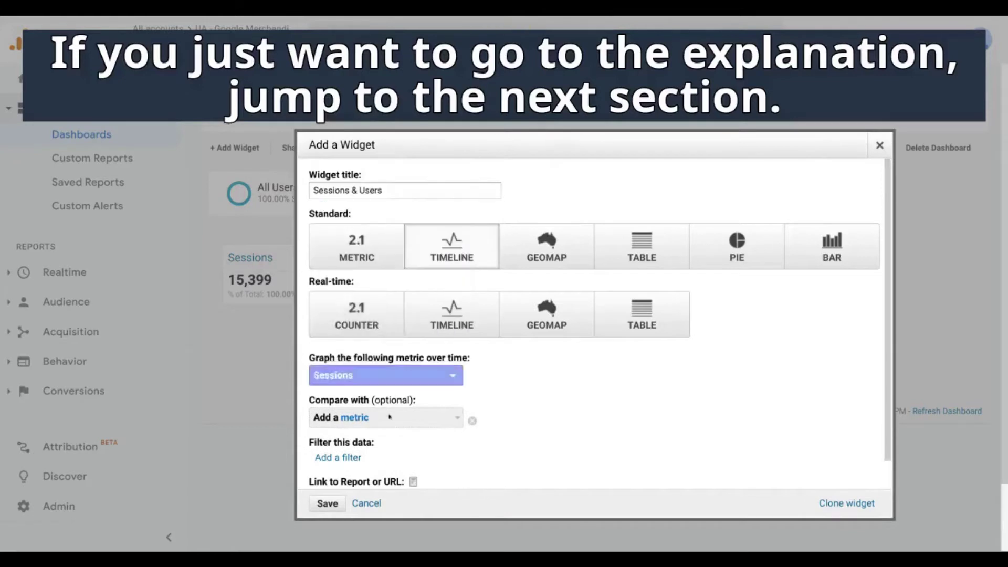
left_click(389, 417)
type("Users")
scroll(388, 316, "down", 2)
left_click(336, 329)
- Link the timeline to Audience / Overview, save it, and move it into the second column
scroll(578, 368, "down", 1)
left_click(367, 472)
type("aud")
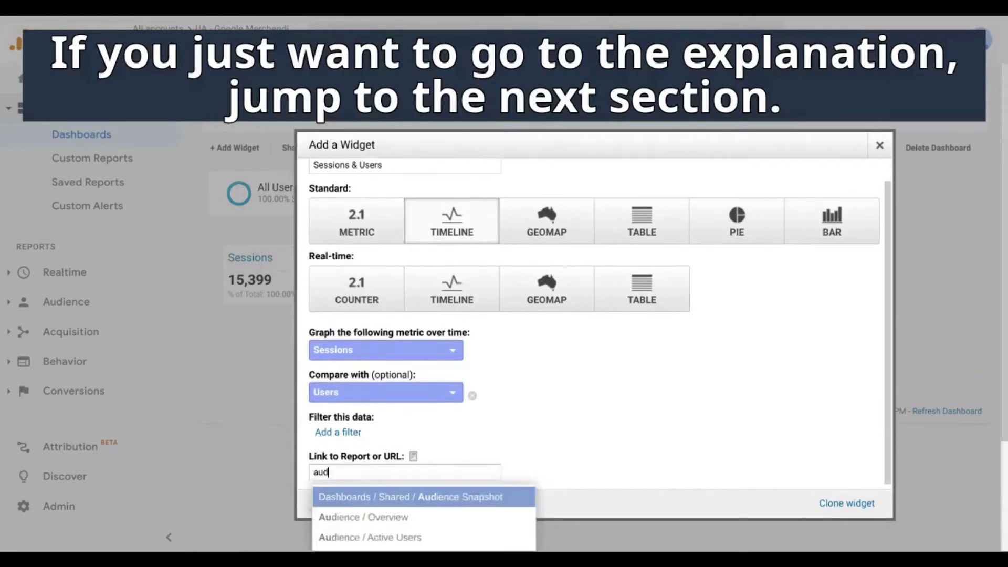
left_click(364, 517)
left_click(327, 504)
left_click_drag(337, 340, 536, 271)
- Build a 'Sessions by Default Channel Grouping' table with Default Channel Grouping dimension and Sessions metric
left_click(235, 148)
type("Sessions by Default Channel Grouping")
left_click(642, 247)
left_click(399, 375)
type("defa")
left_click(408, 201)
left_click(561, 379)
type("Sessions")
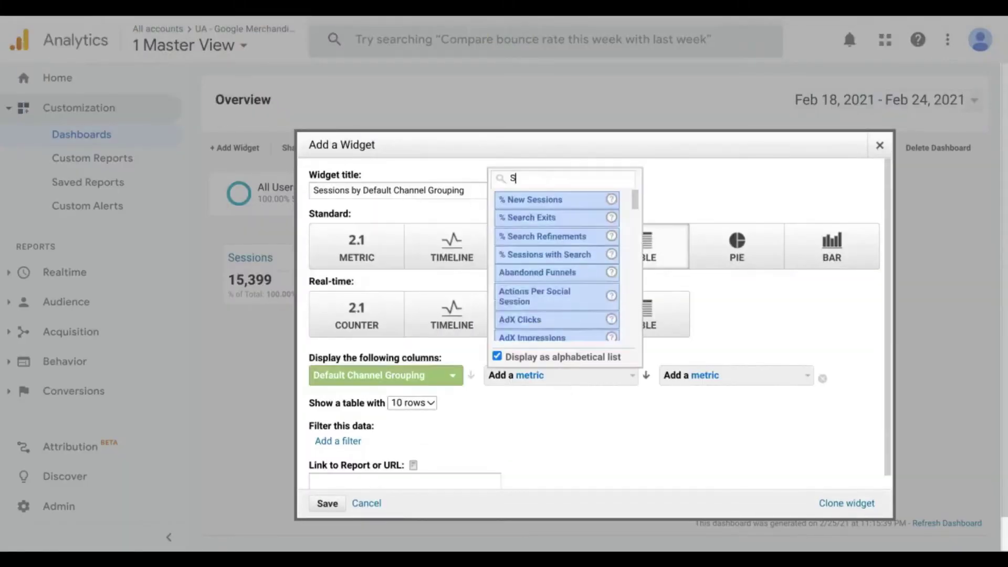
left_click(561, 314)
- Link the table to Acquisition / All Traffic / Channels, save it, and move it to the right column
left_click(367, 481)
type("chann")
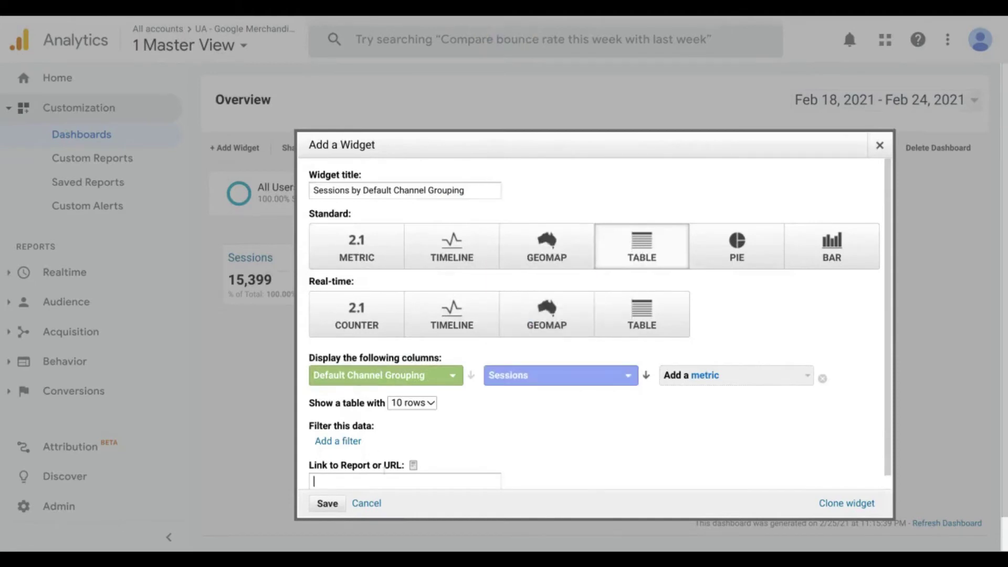
left_click(389, 522)
left_click(325, 504)
left_click_drag(320, 348, 830, 283)
- Add a Bounce Rate metric widget linked to Audience / Overview
left_click(241, 149)
triple_click(334, 190)
type("Bounce Rate")
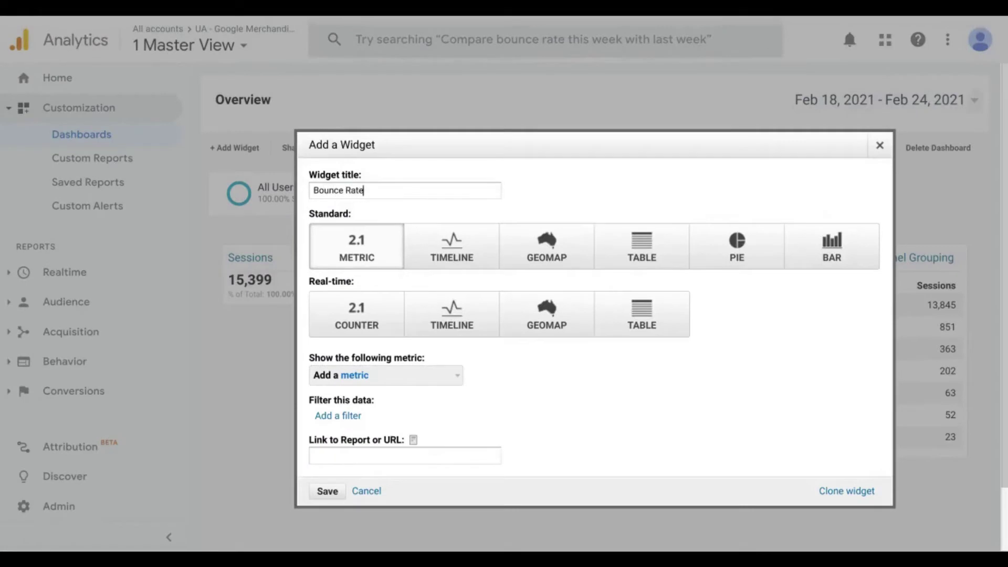
left_click(377, 377)
type("boun")
left_click(370, 200)
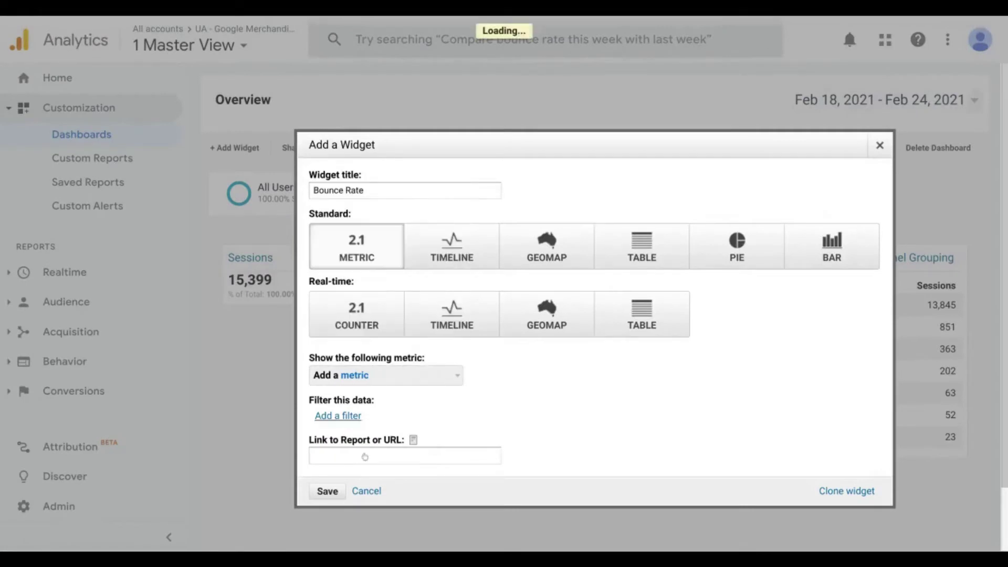
left_click(404, 455)
type("aud")
left_click(368, 498)
left_click(327, 491)
- Start a 'Sessions' world map widget plotting the Sessions metric
left_click(248, 149)
triple_click(334, 190)
type("Sessions")
left_click(515, 246)
left_click(549, 375)
type("sessions")
scroll(516, 313, "down", 1)
left_click(516, 314)
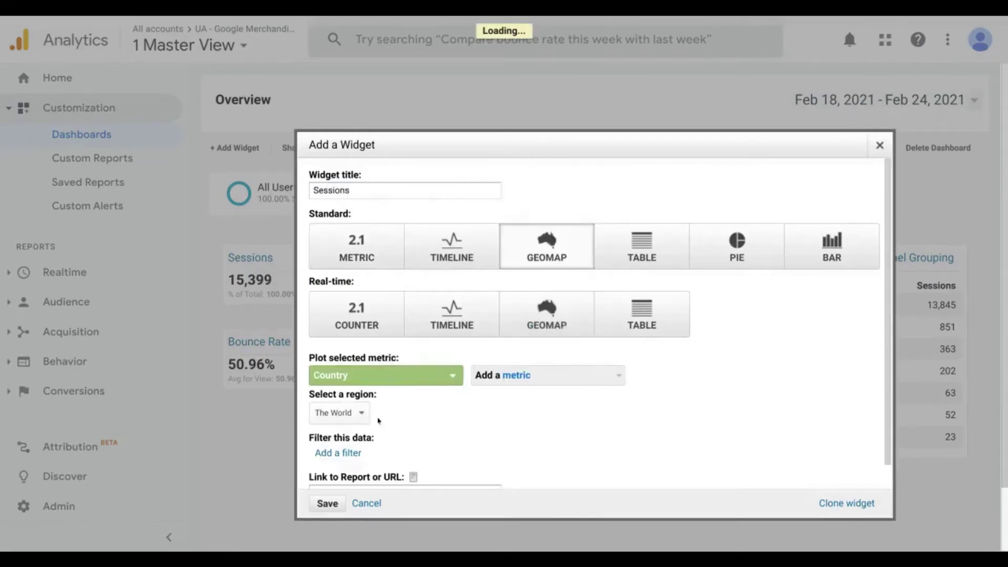
scroll(411, 440, "down", 1)
left_click(405, 483)
- Link the Sessions map widget to Audience / Geo / Location and save it
type("aud")
left_click(367, 522)
left_click(329, 502)
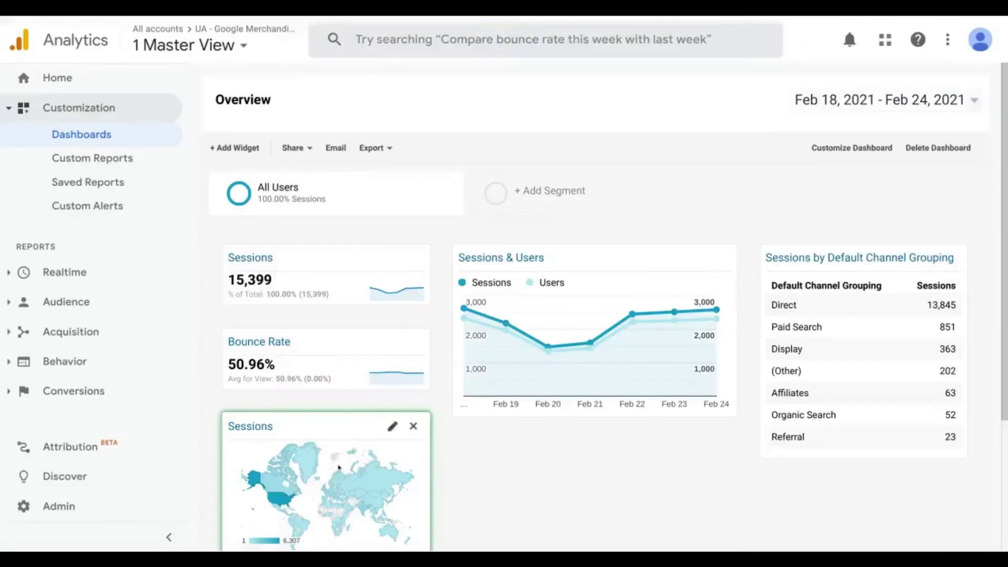
- Start a new timeline widget graphing Avg. Session Duration
left_click(236, 148)
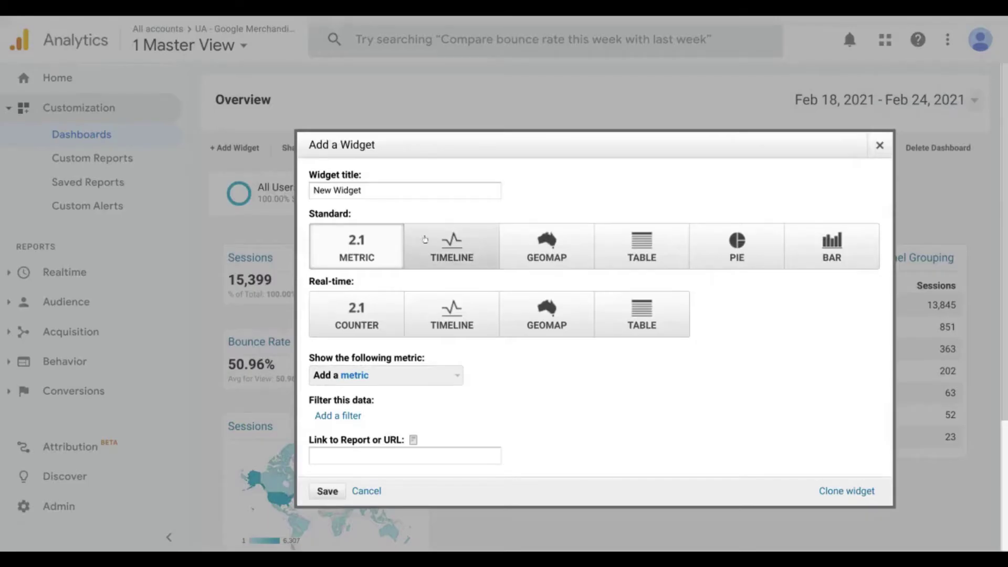
left_click(426, 240)
triple_click(342, 190)
type("Avg. Session Duration &")
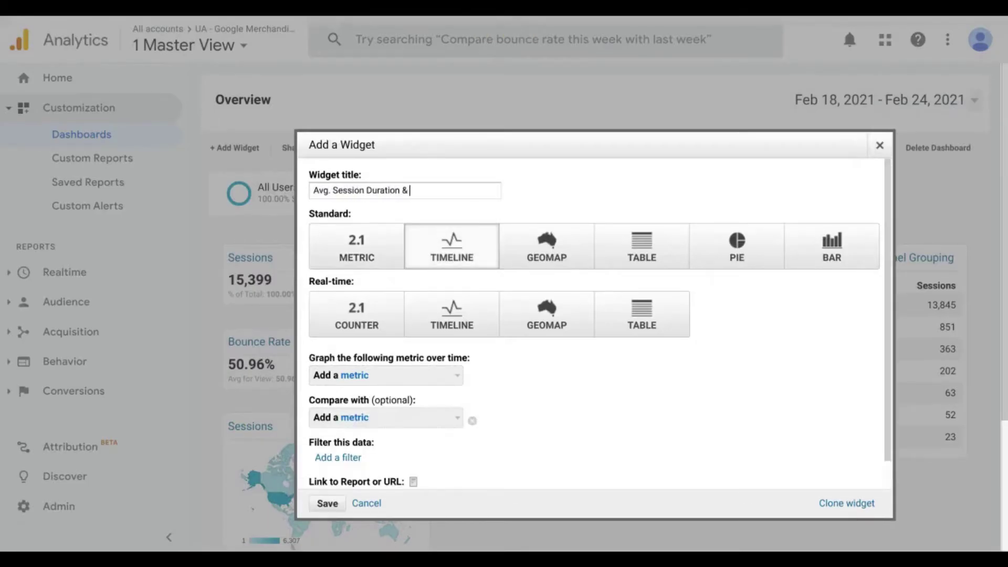
scroll(452, 314, "down", 1)
left_click(368, 350)
type("avg.")
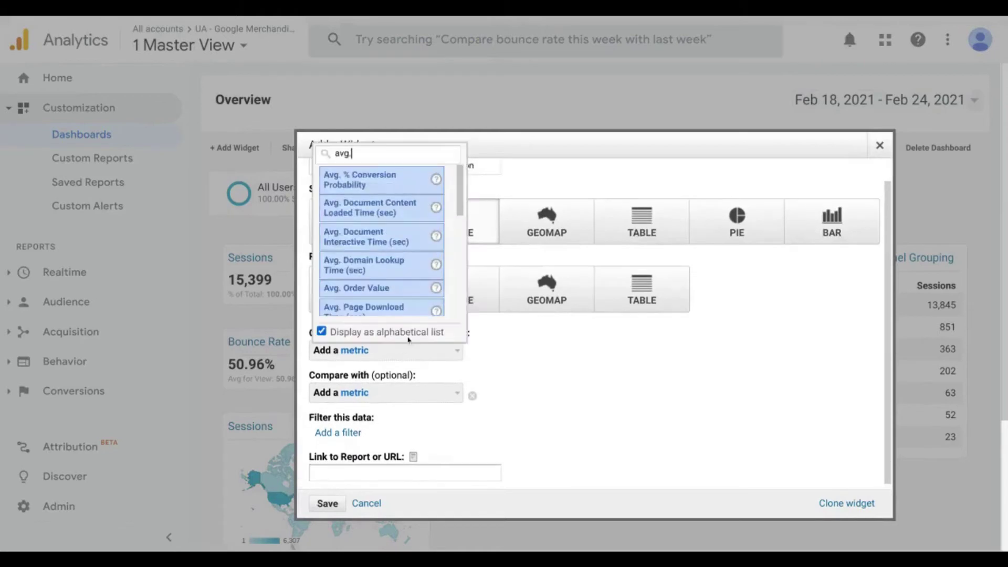
left_click(392, 254)
- Compare it against Pages / Session, link it to Audience / Overview, and save
left_click(404, 418)
type("pages /")
key("Return")
scroll(405, 409, "down", 1)
left_click(395, 468)
type("au")
left_click(395, 516)
left_click(326, 503)
scroll(533, 293, "down", 5)
scroll(545, 281, "up", 5)
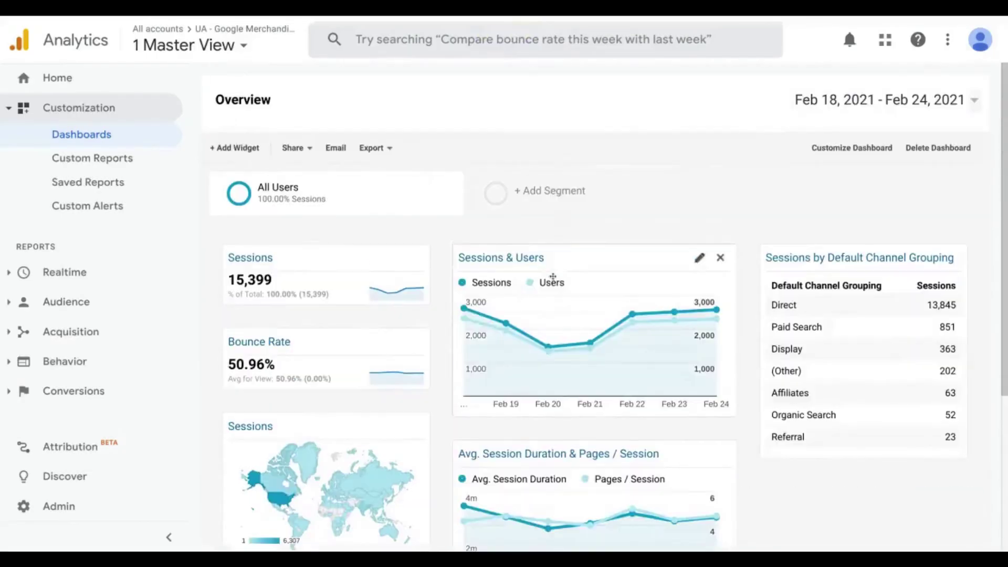
- Build a 'Total Events by Event Category' table with Event Category dimension and Total Events metric
left_click(230, 148)
type("Total Events by E")
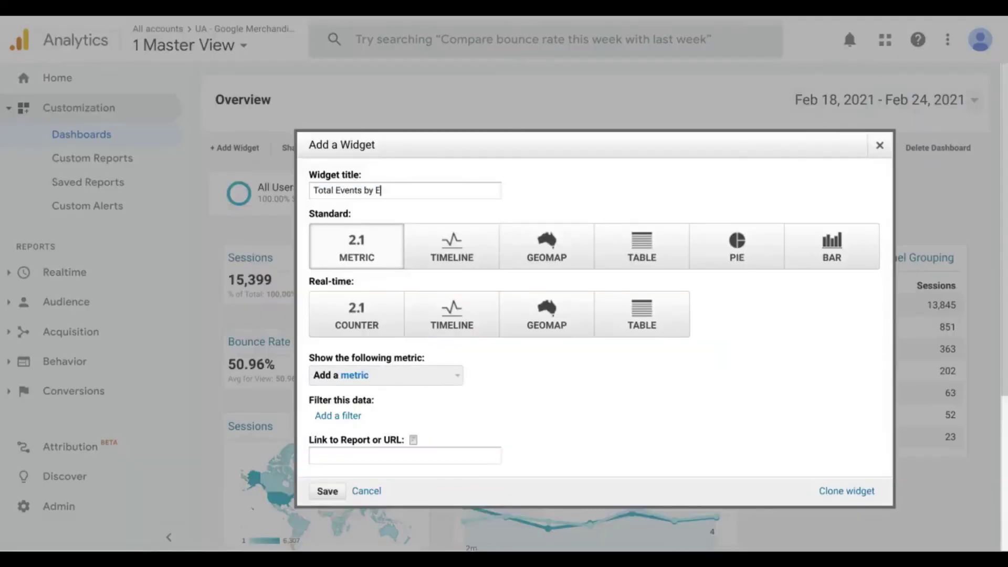
type("vent Category")
left_click(642, 246)
left_click(386, 375)
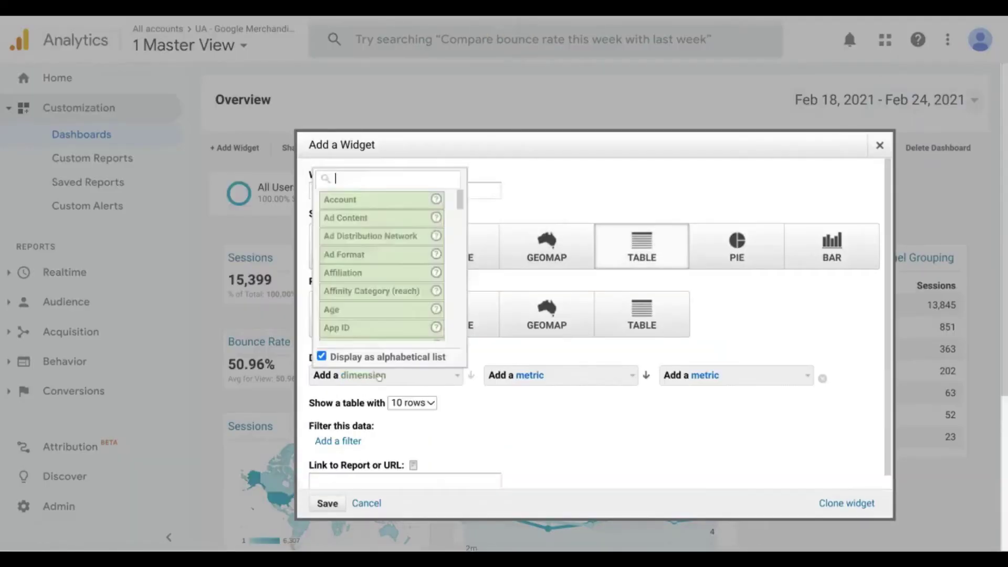
type("event")
left_click(414, 217)
left_click(561, 375)
type("total")
left_click(525, 214)
- Link the table to the Top Events report and save it
scroll(375, 446, "down", 1)
left_click(405, 468)
type("top e")
left_click(394, 490)
left_click(327, 504)
scroll(294, 237, "up", 5)
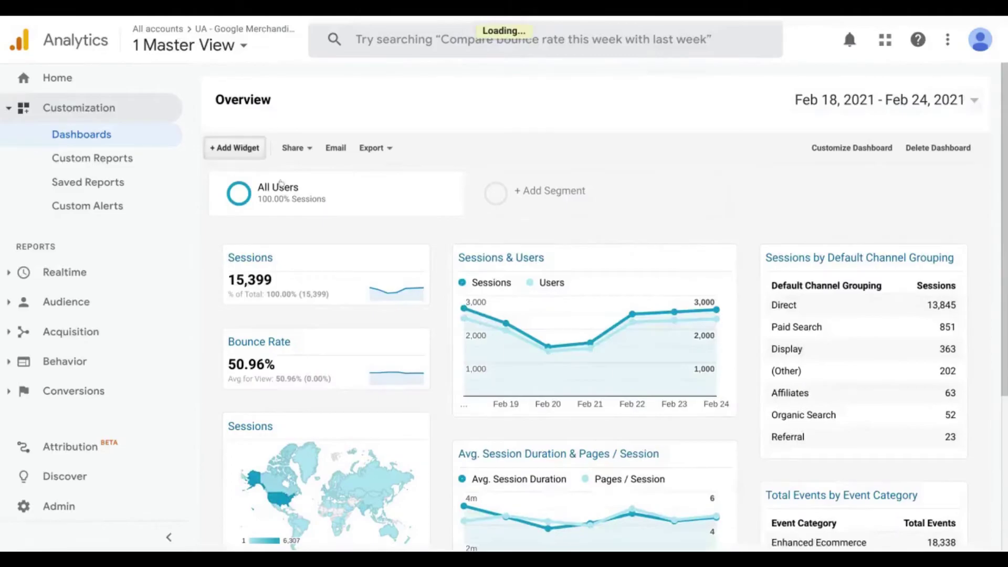
- Start a table widget titled 'Goal Completions & Goal Conversion Rate by Device Category' with Device Category dimension
left_click(235, 148)
type("Goal Comp")
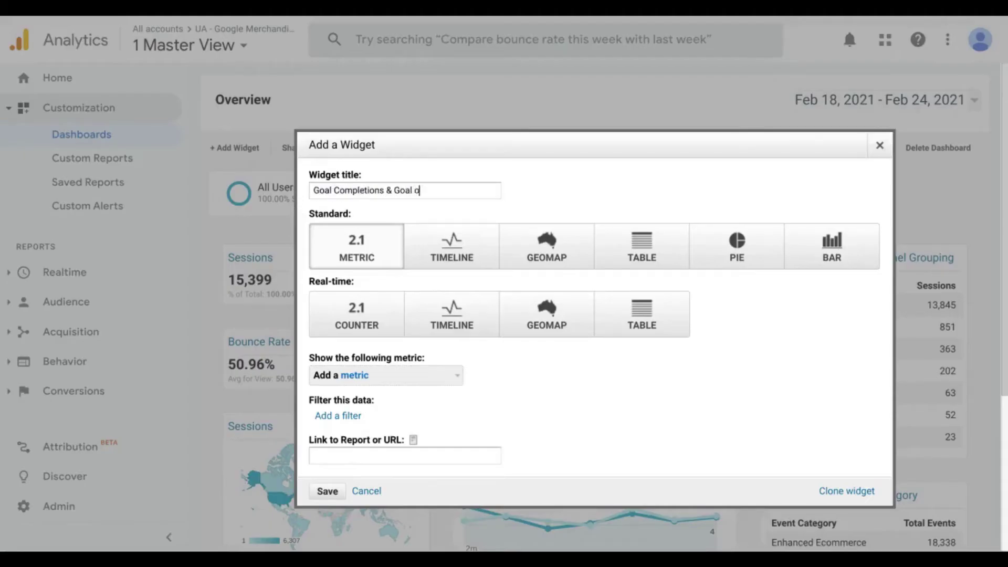
type("letions & Goal Conversion Rate by Device Category")
left_click(607, 257)
scroll(395, 180, "down", 4)
left_click(396, 184)
type("devi")
left_click(349, 230)
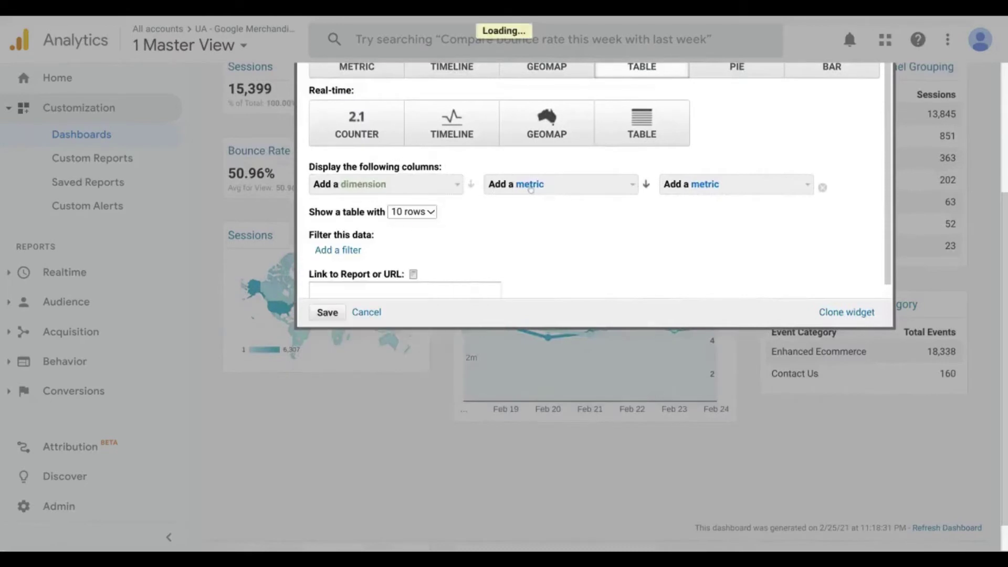
- Add Goal Completions and Goal Conversion Rate columns, link to Conversions / Goals / Overview, and save
left_click(559, 183)
type("goal compl")
left_click(552, 229)
left_click(735, 184)
type("goal conver")
left_click(716, 249)
left_click(420, 290)
type("conver")
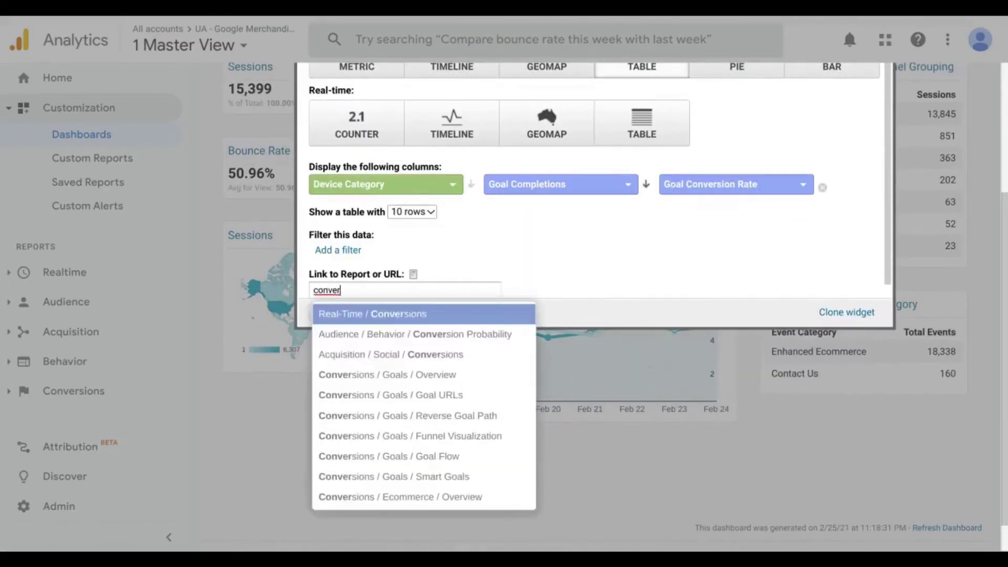
left_click(415, 374)
left_click(327, 313)
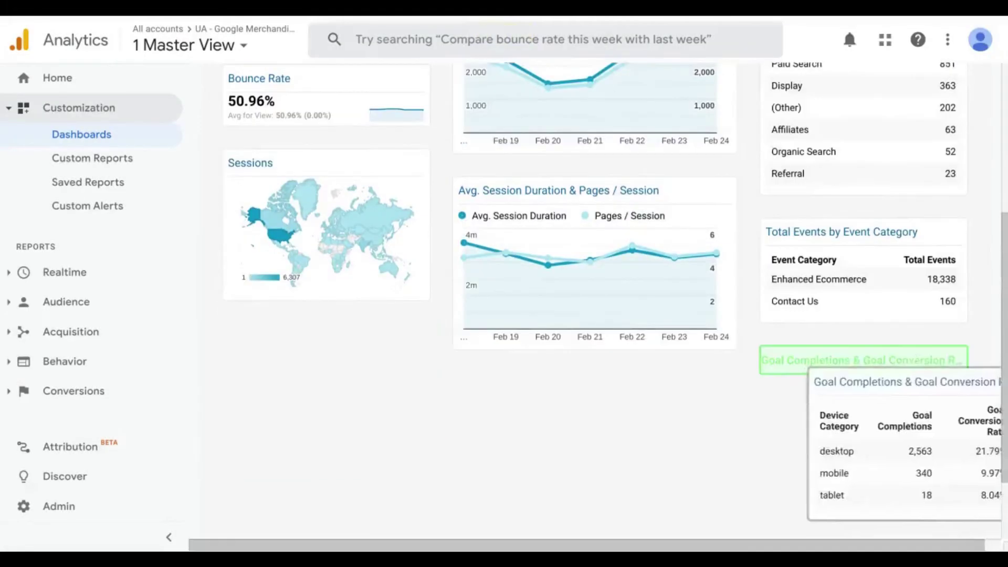
- Add a Goal Conversion Rate metric widget linked to Conversions / Goals / Overview
scroll(564, 320, "up", 5)
left_click(235, 147)
type("Goal Conversion Rate")
left_click(366, 373)
type("goal conver")
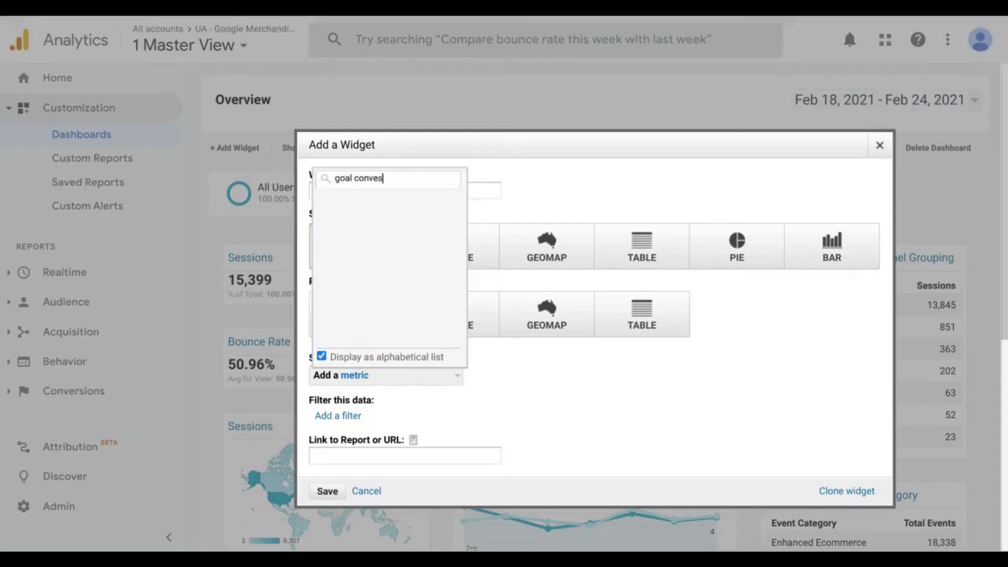
left_click(387, 223)
left_click(405, 456)
type("conver")
left_click(418, 541)
left_click(327, 491)
- Add a 'Goal Completions' timeline graphing Goal Completions, linked to Conversions / Goals / Overview
scroll(247, 210, "up", 2)
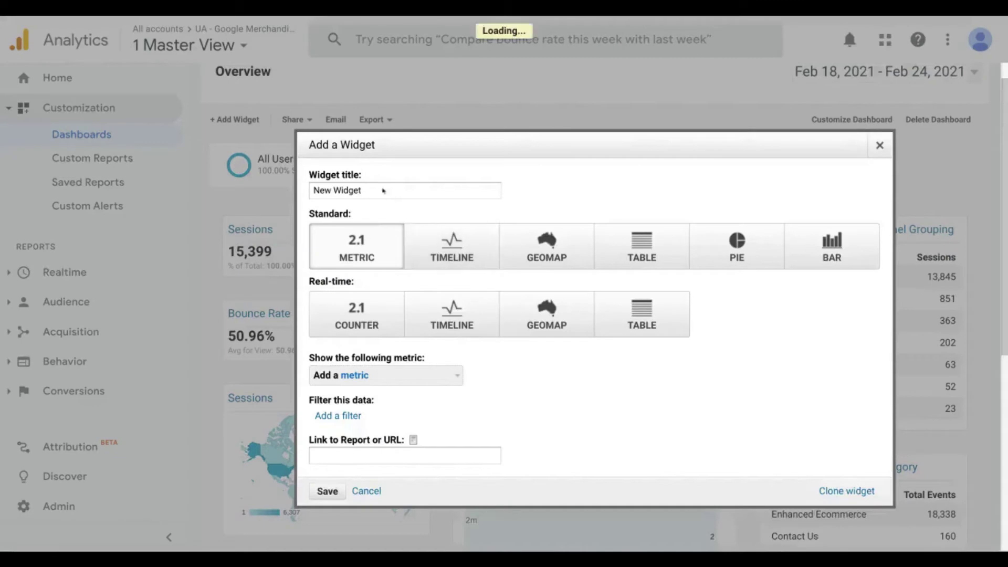
left_click(452, 247)
triple_click(404, 189)
type("Goal Completions")
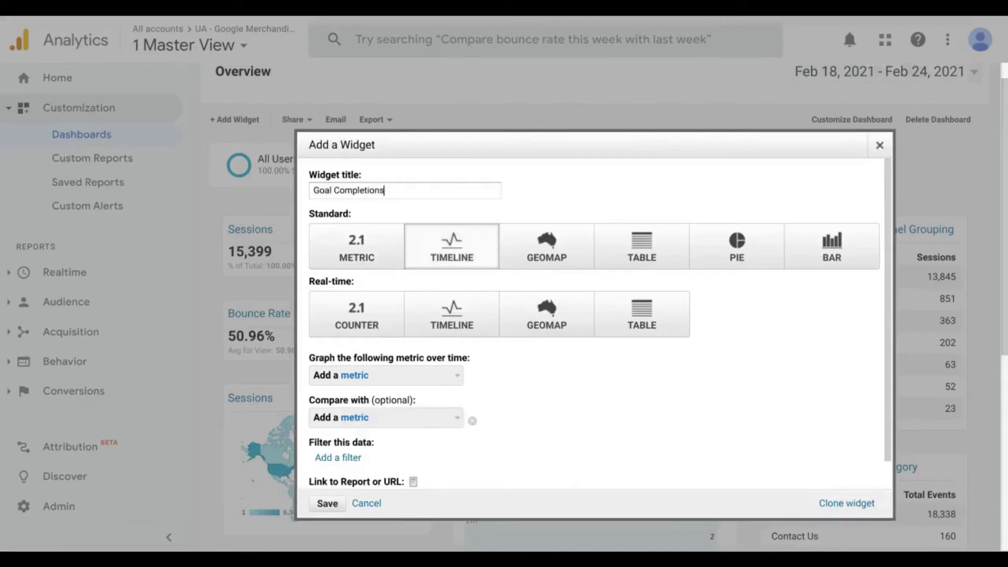
left_click(389, 375)
type("goal com")
key("Return")
type("conversions")
scroll(419, 356, "down", 3)
left_click(419, 356)
left_click(326, 322)
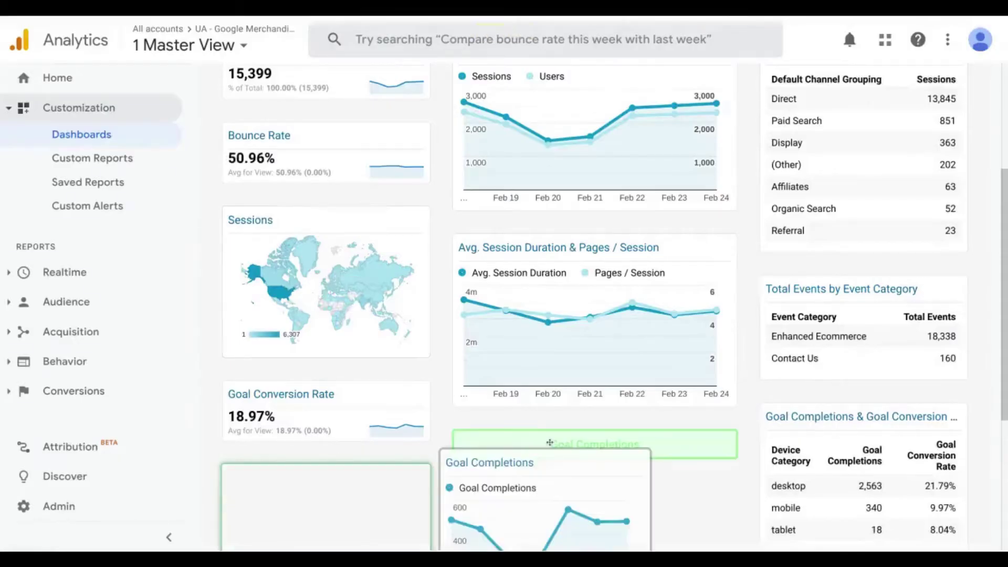
- Start a table widget titled 'Goal Completions & Goal Conversion Rate by Default Channel Grouping' with that dimension
scroll(392, 385, "up", 5)
left_click(235, 107)
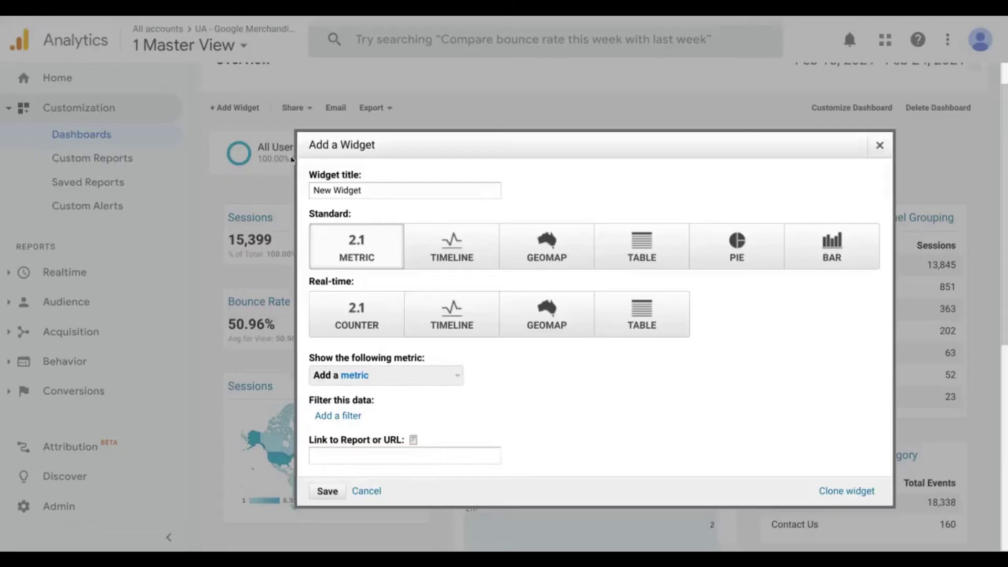
type("Goal Completions & Goa")
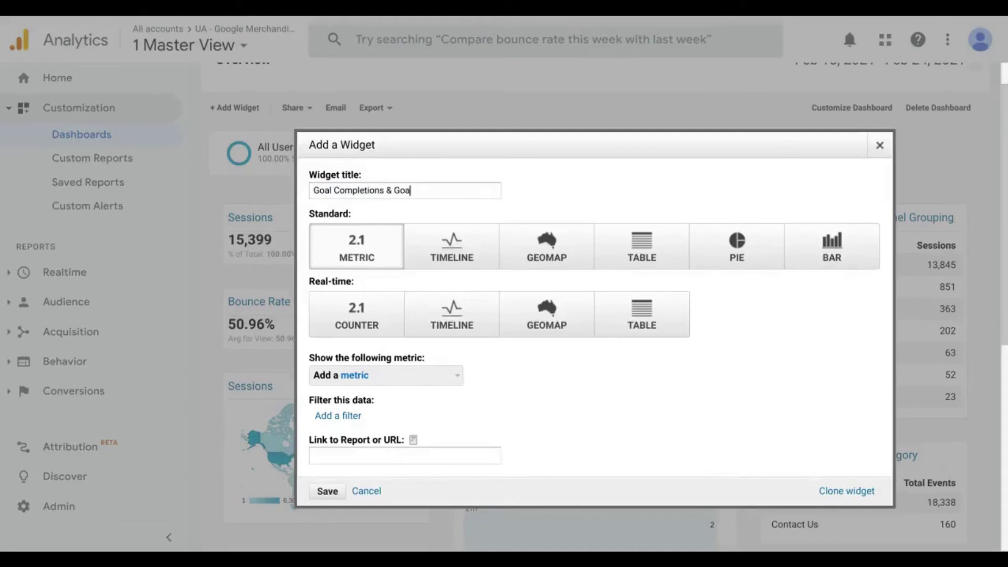
type("l Conversion Rate by Default Channel Grouping")
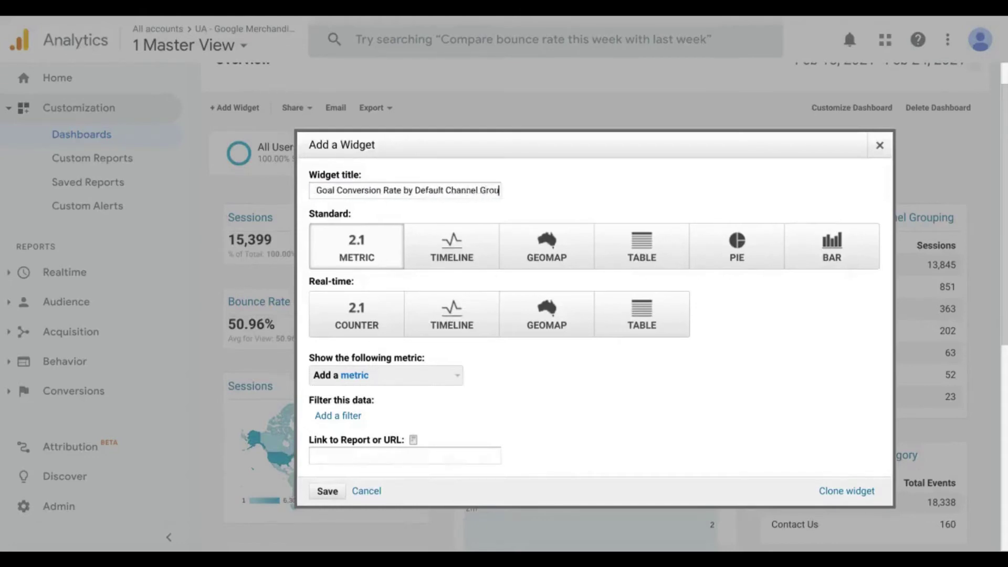
scroll(395, 304, "down", 1)
left_click(642, 173)
left_click(386, 303)
type("default")
left_click(387, 349)
- Add Goal Completions and Goal Conversion Rate columns, link to Conversions / Goals / Overview, and save
left_click(532, 303)
type("goal c")
left_click(536, 368)
left_click(707, 304)
type("goal conver")
left_click(716, 367)
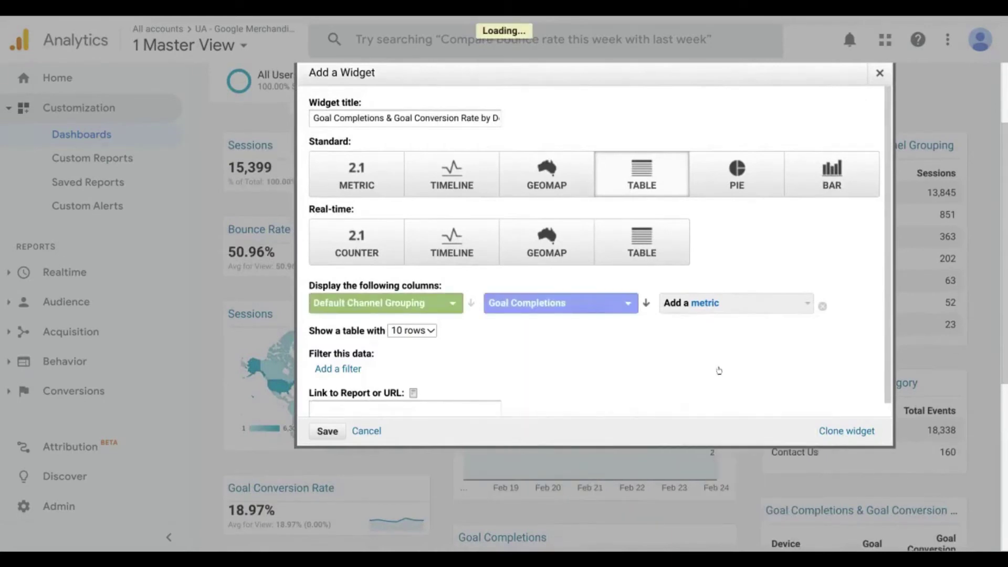
type("convers")
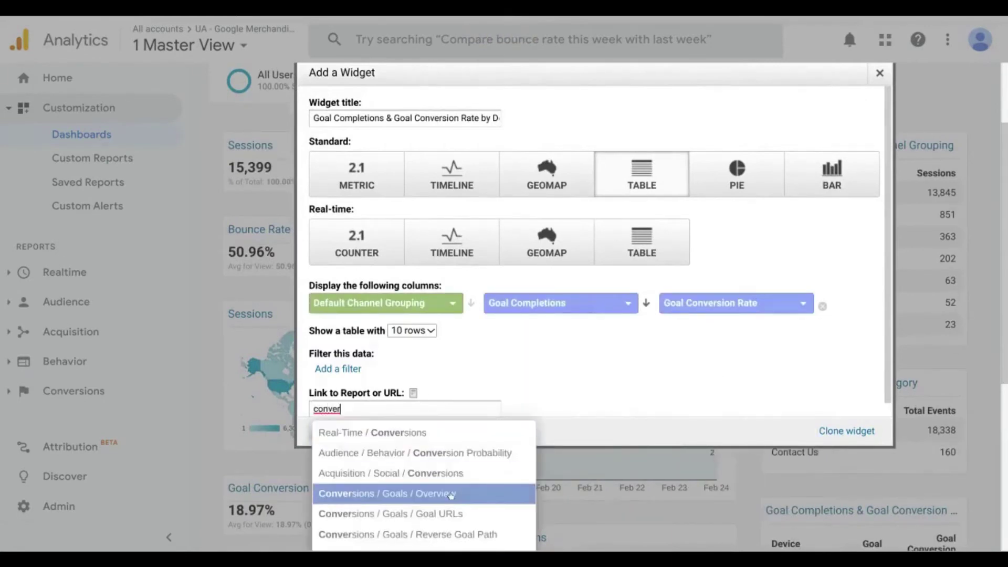
left_click(444, 494)
left_click(321, 431)
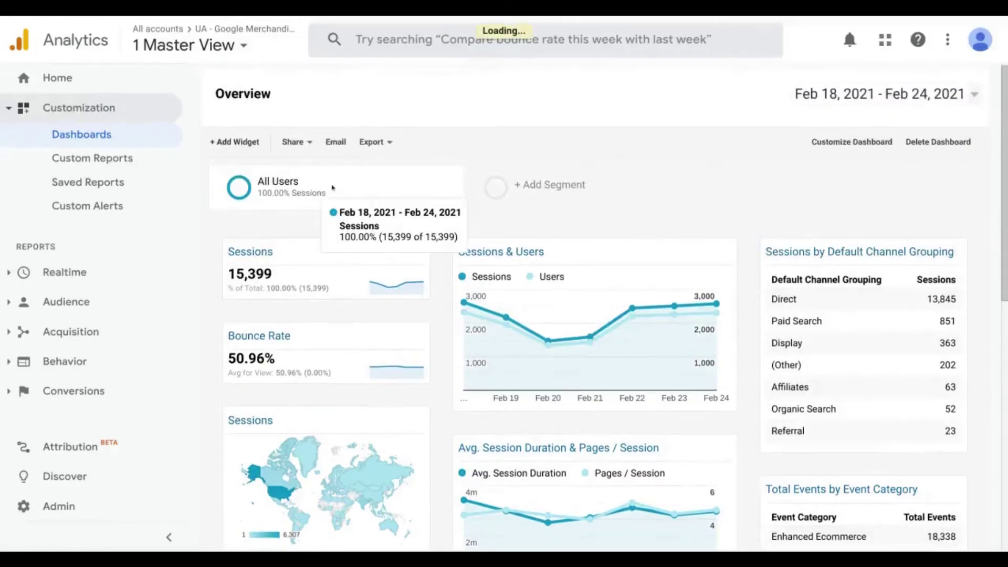
- Start a timeline widget titled 'REvenvenue' graphing the Revenue metric
left_click(235, 142)
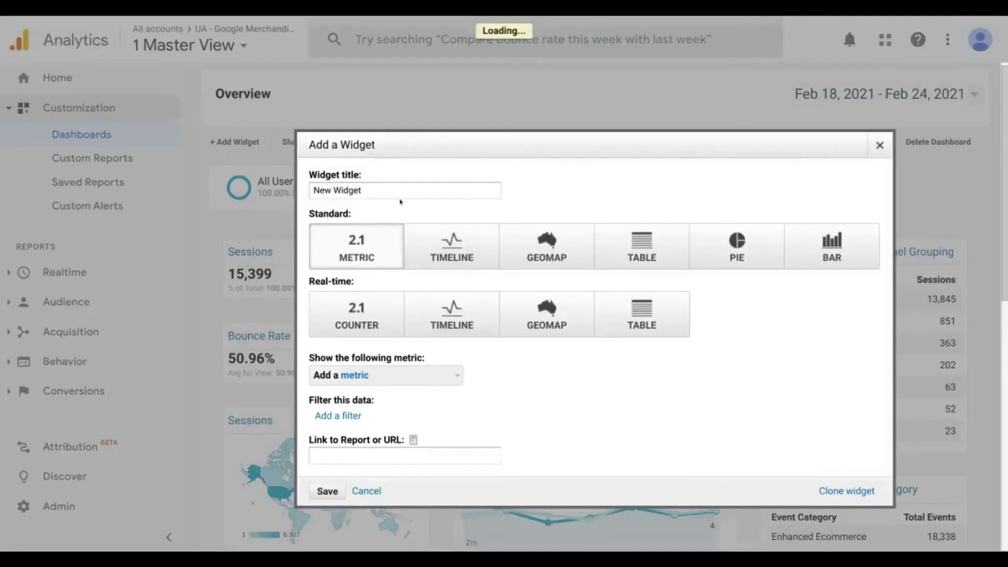
left_click(452, 246)
triple_click(405, 190)
type("REvenue")
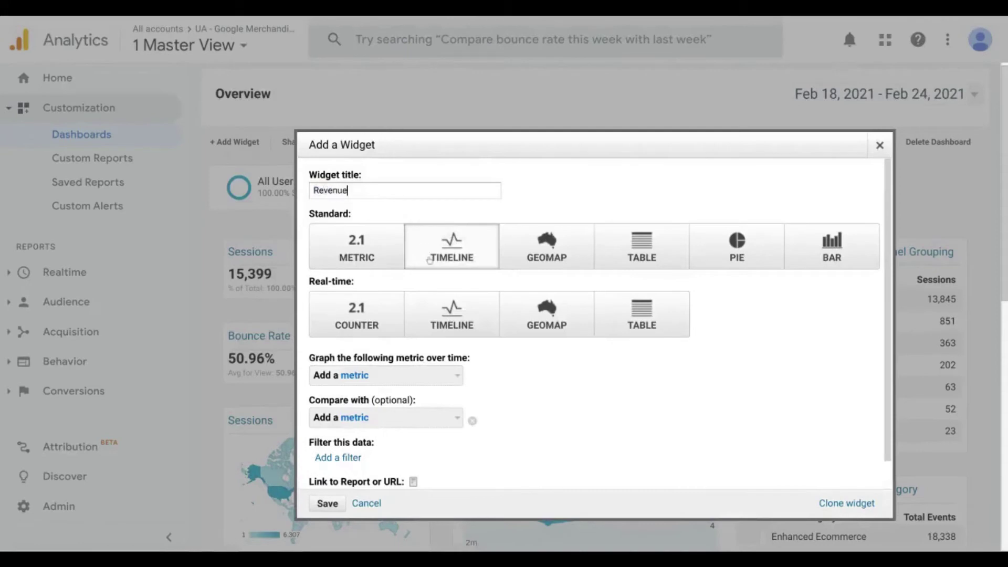
type("venue")
scroll(598, 320, "down", 1)
left_click(386, 345)
type("revenue")
scroll(396, 271, "down", 2)
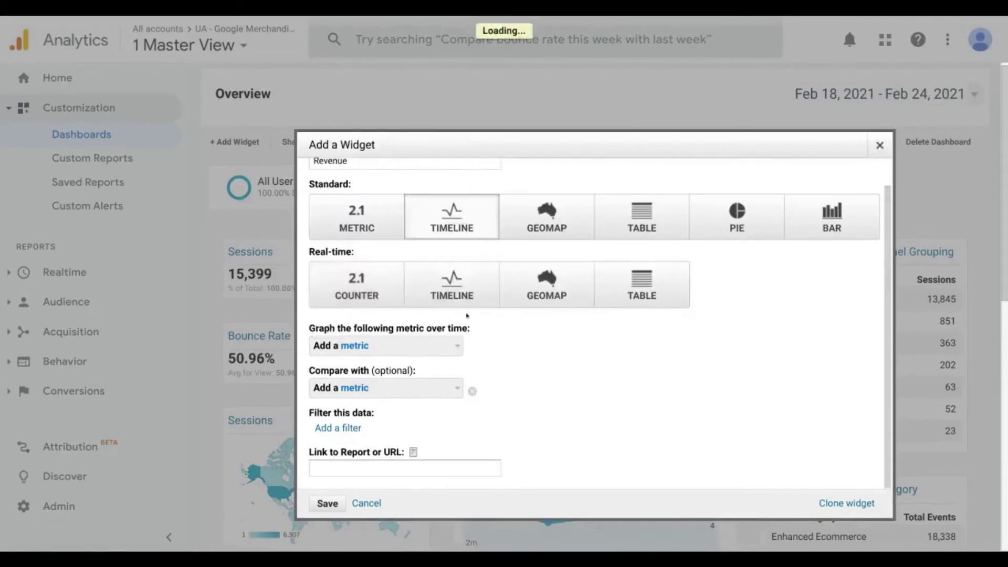
left_click(396, 263)
- Compare Revenue with Transactions, link to the Ecommerce Overview report, and save the widget
left_click(444, 315)
type("transactio")
left_click(399, 355)
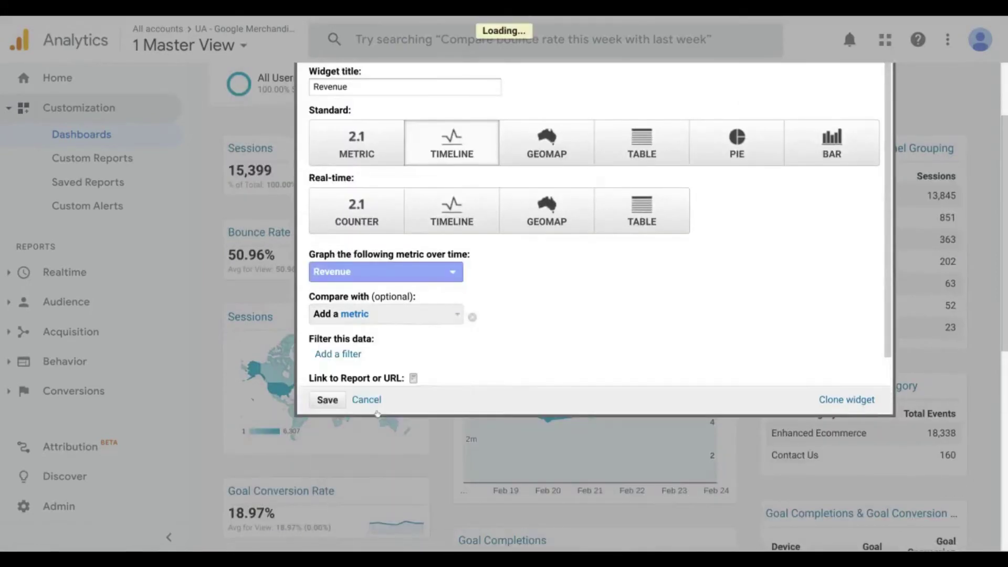
scroll(416, 358, "down", 1)
left_click(405, 364)
type("ecomm")
left_click(368, 409)
left_click(327, 399)
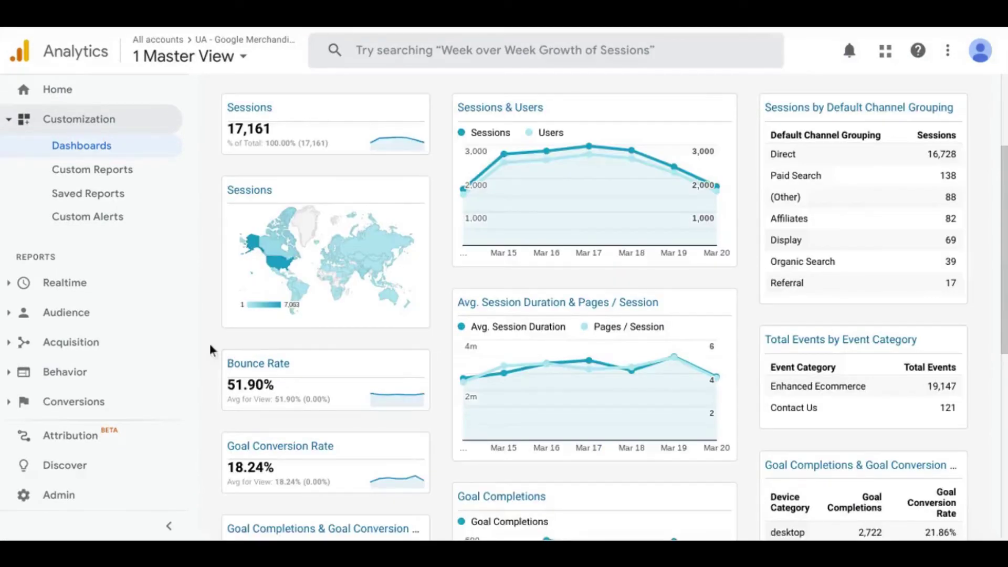
mouse_move(663, 222)
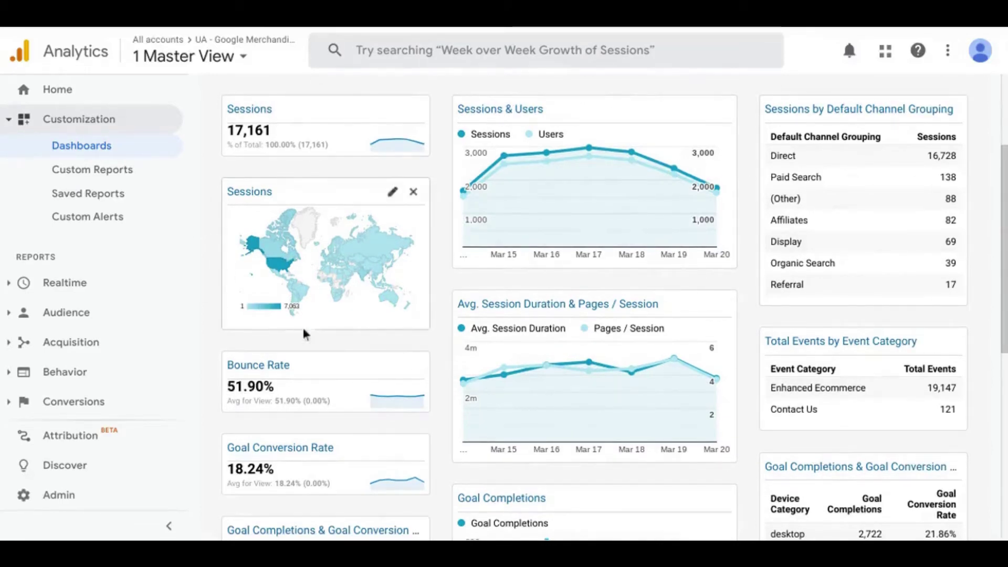
mouse_move(923, 200)
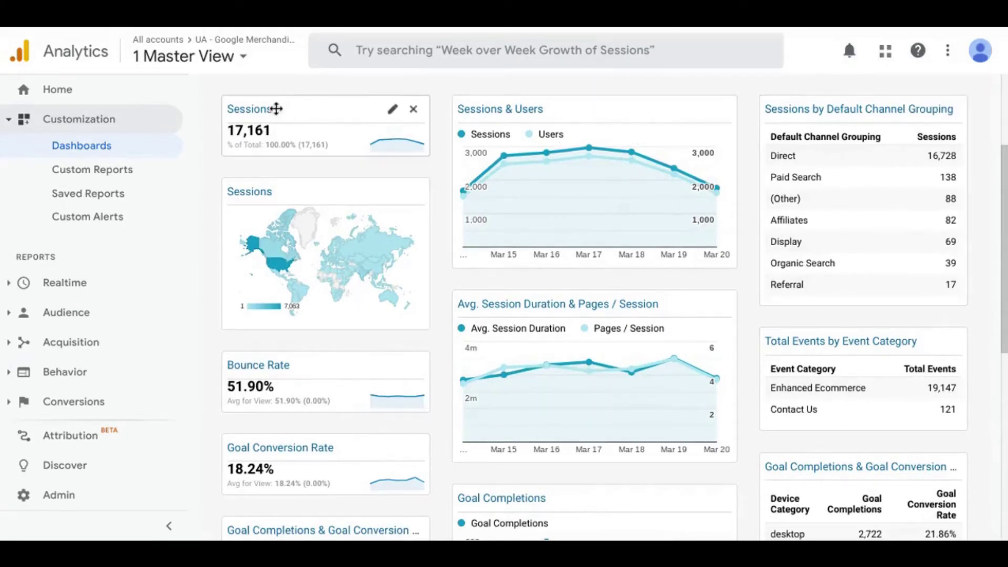
mouse_move(817, 113)
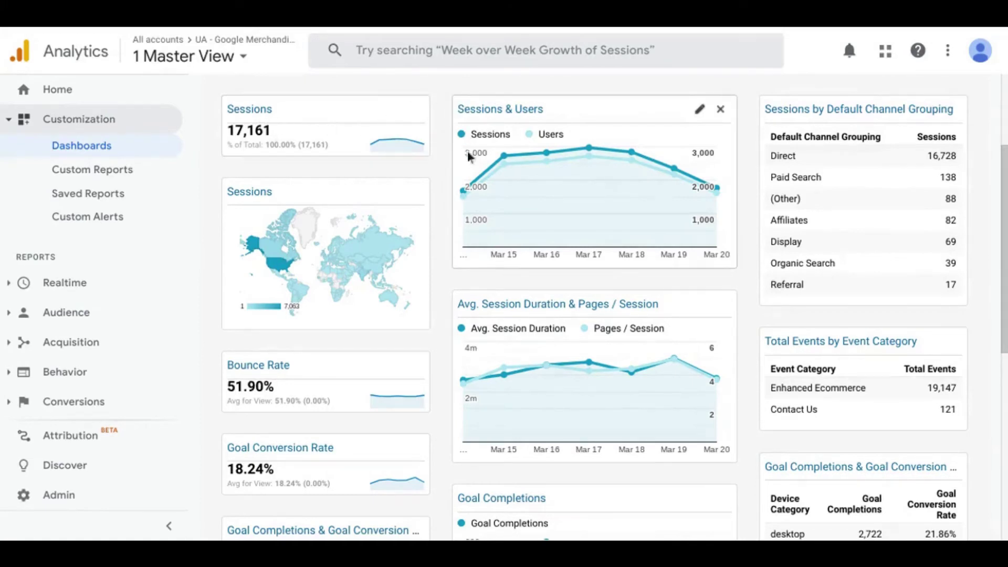
mouse_move(484, 173)
mouse_move(594, 158)
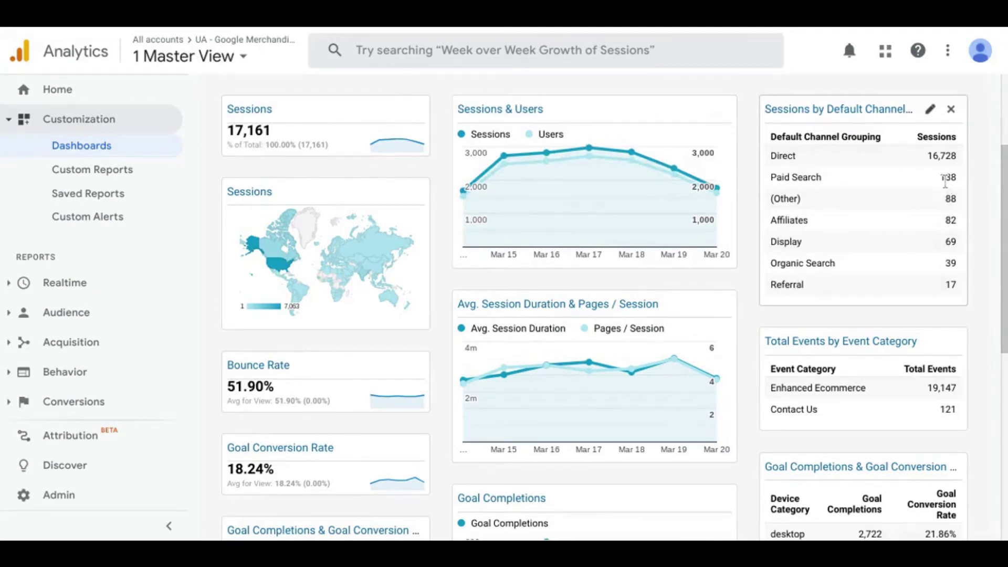
mouse_move(301, 293)
mouse_move(281, 266)
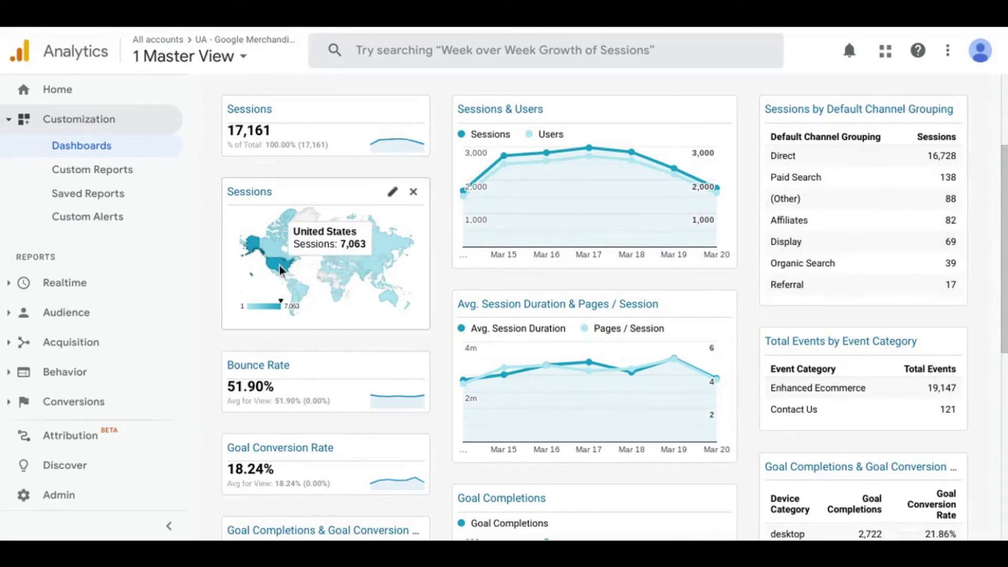
scroll(403, 273, "down", 3)
scroll(404, 277, "down", 1)
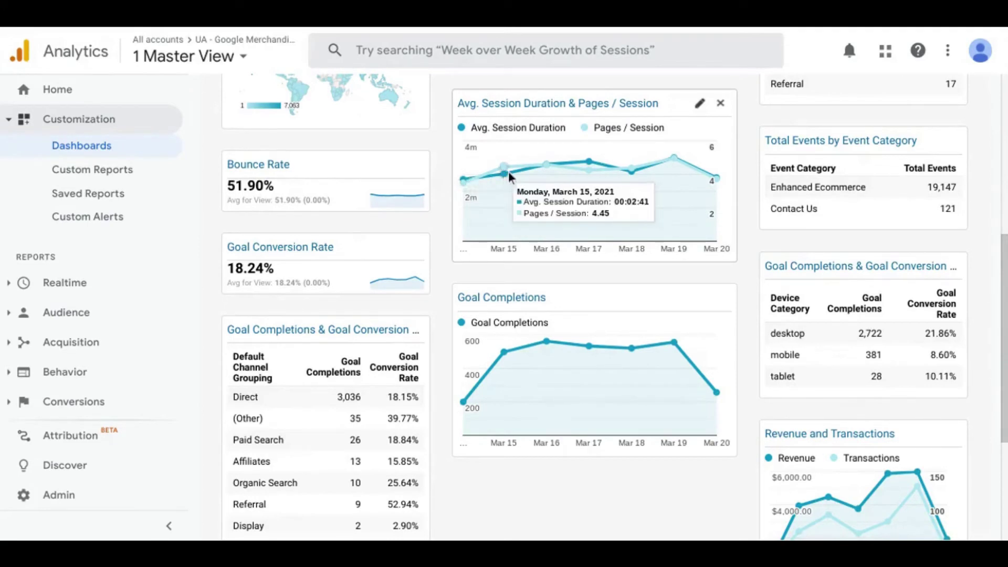
mouse_move(544, 169)
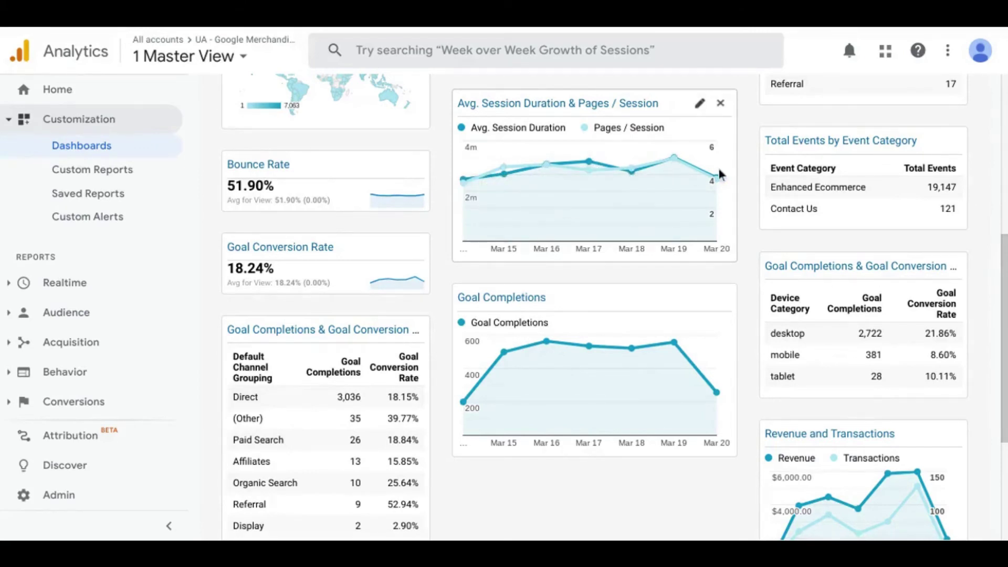
mouse_move(715, 179)
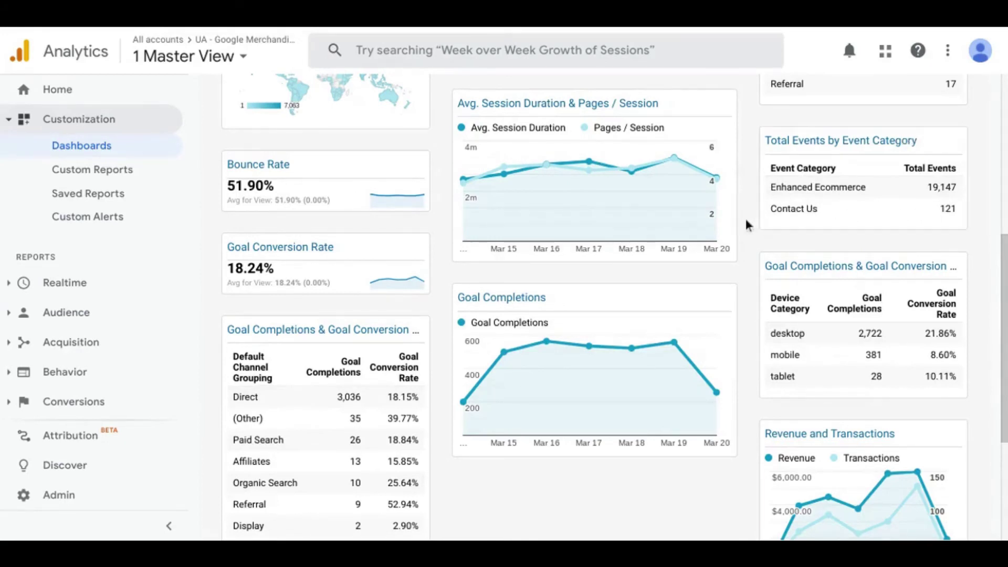
scroll(746, 218, "down", 3)
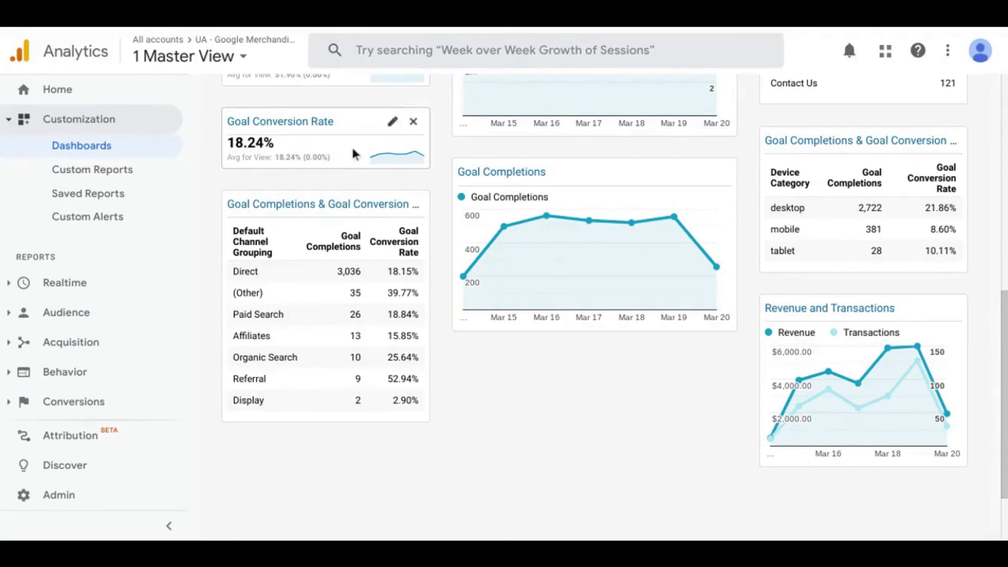
mouse_move(465, 277)
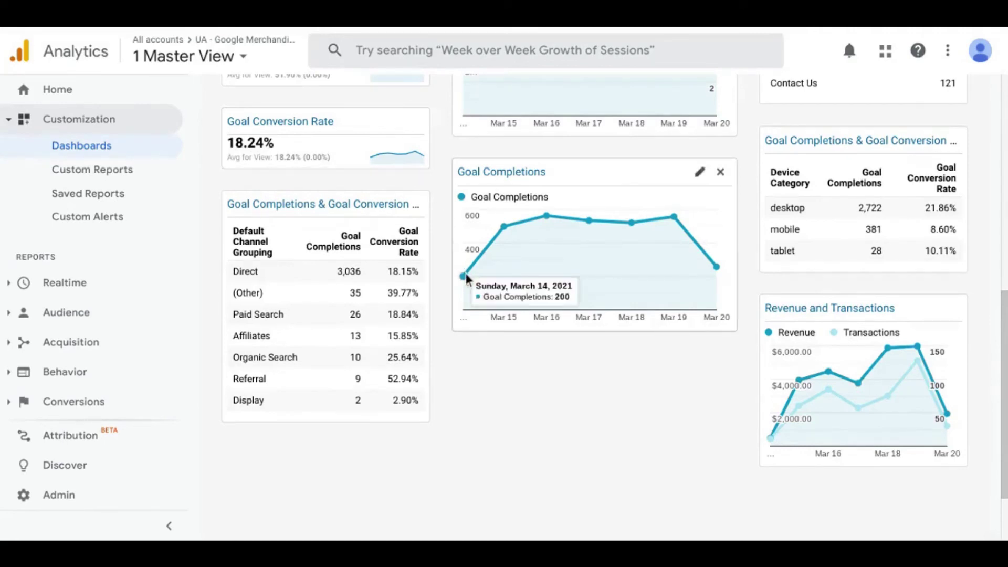
mouse_move(507, 226)
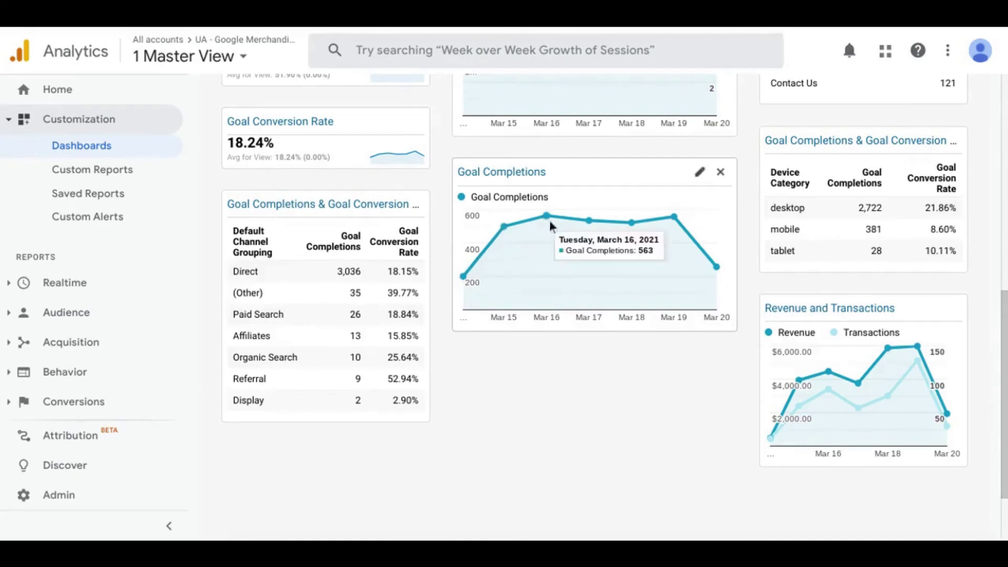
mouse_move(634, 222)
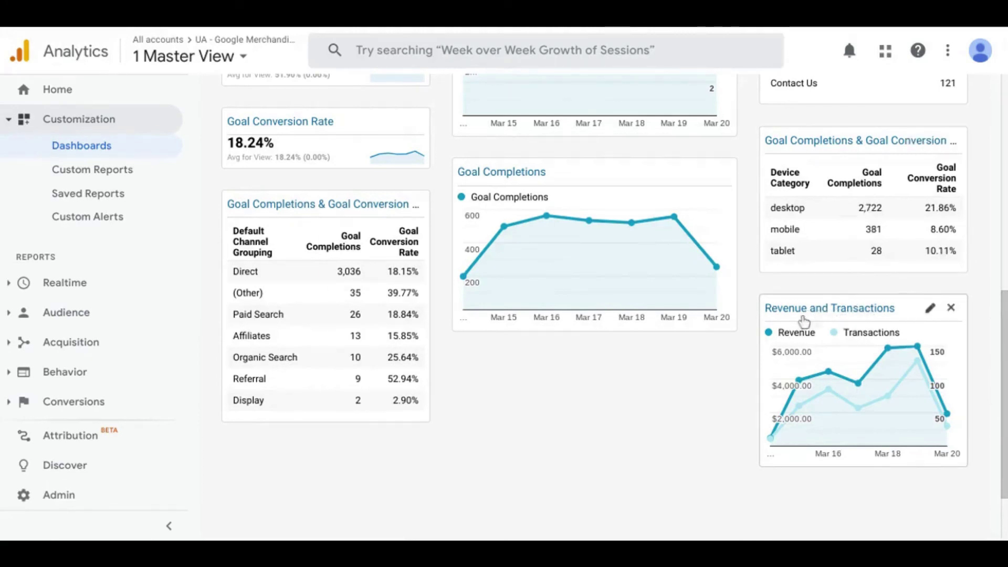
mouse_move(774, 439)
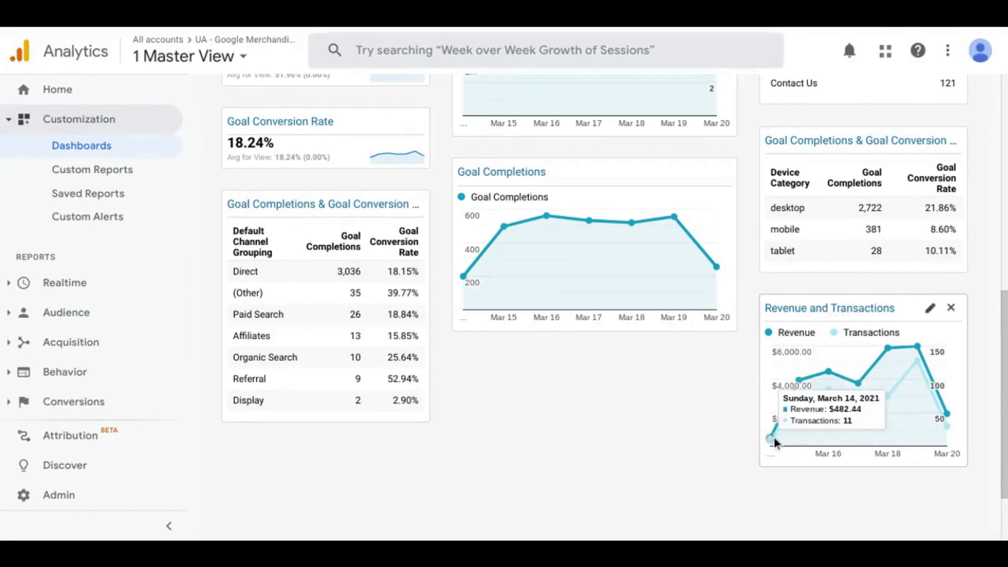
mouse_move(815, 389)
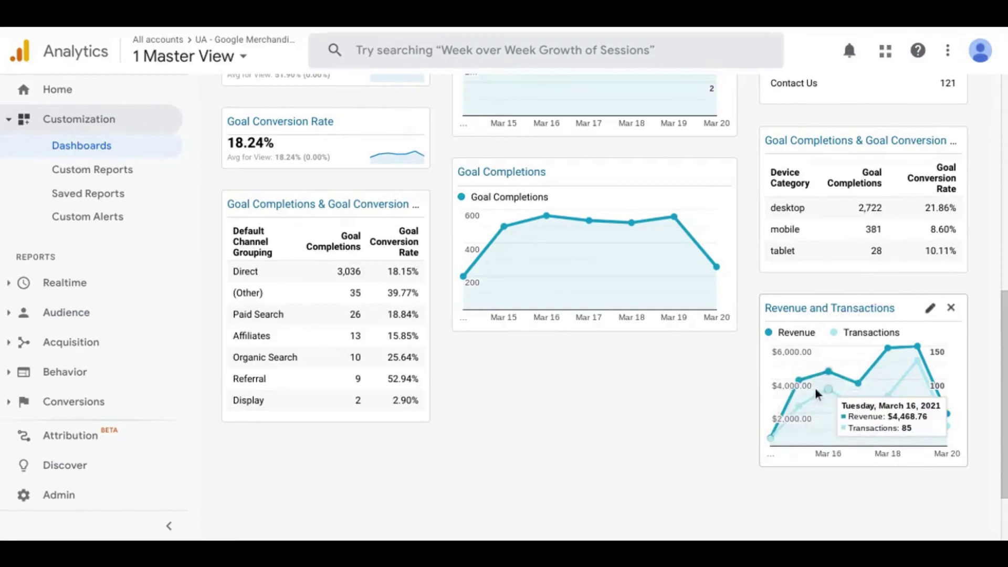
mouse_move(859, 376)
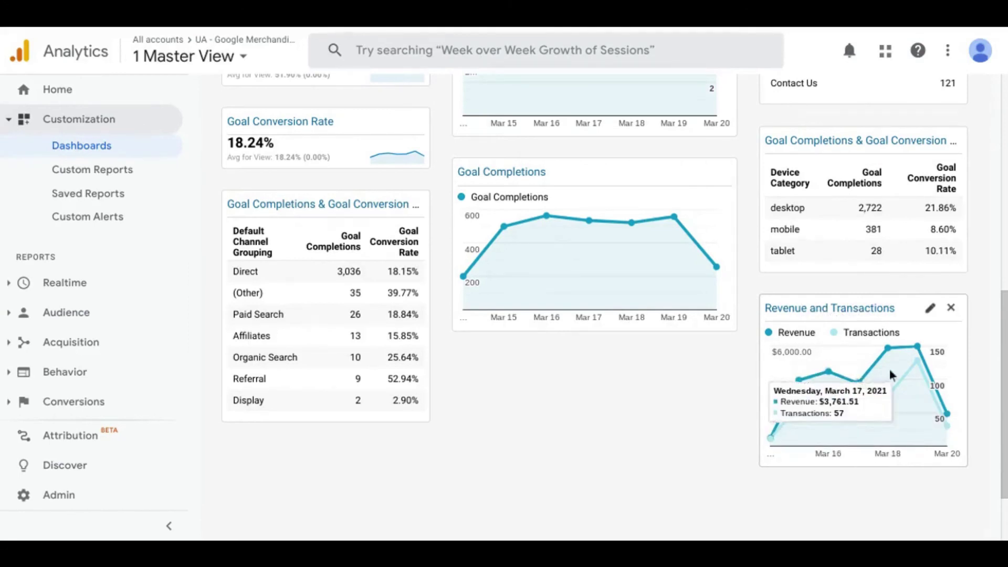
mouse_move(915, 363)
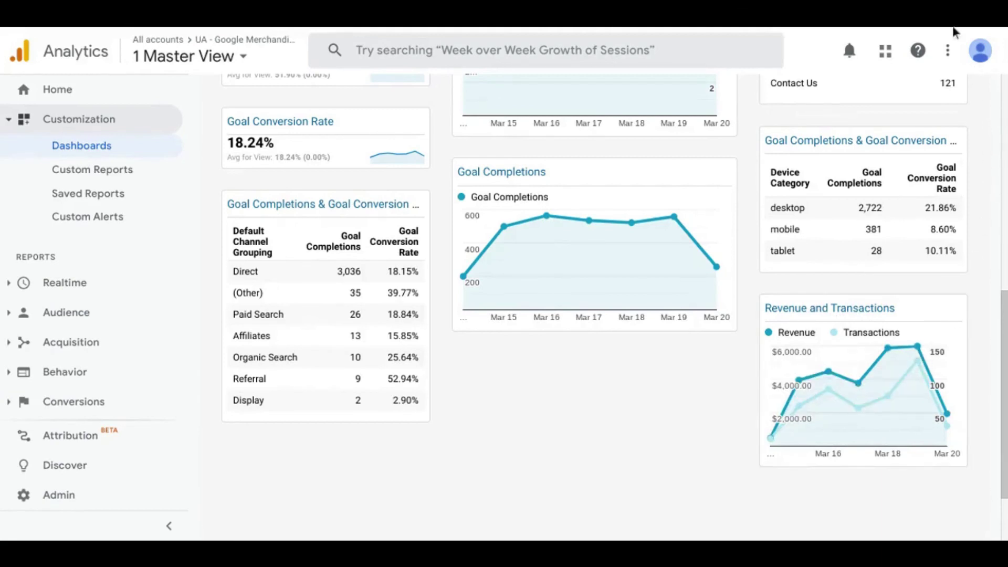
scroll(867, 183, "down", 1)
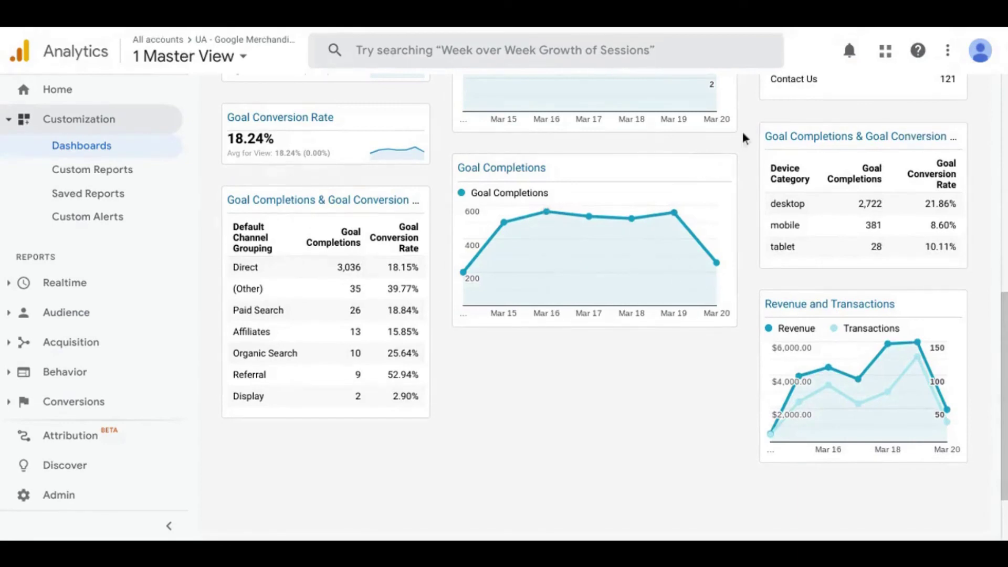
scroll(743, 133, "up", 9)
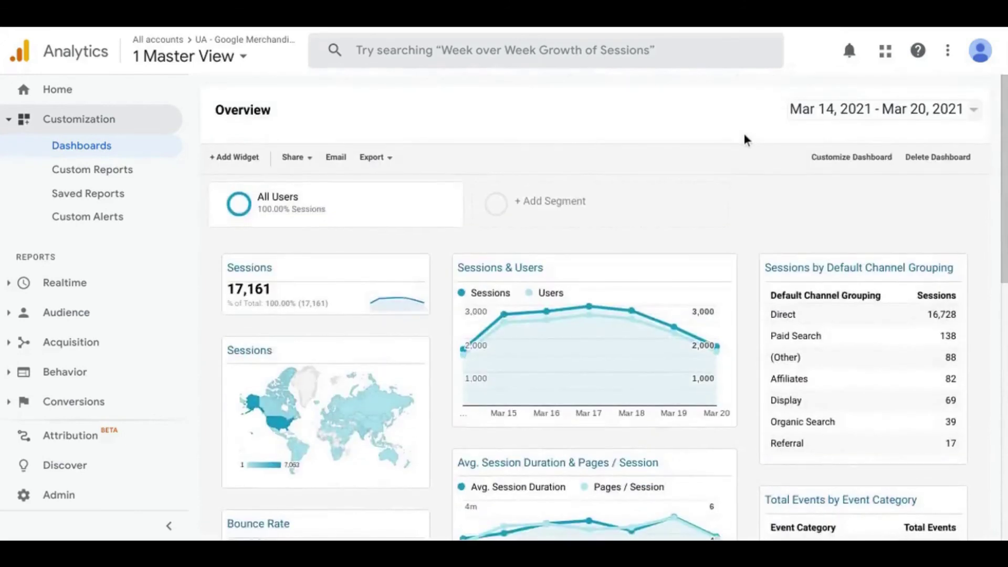
scroll(744, 137, "down", 1)
scroll(745, 136, "down", 1)
scroll(744, 135, "down", 1)
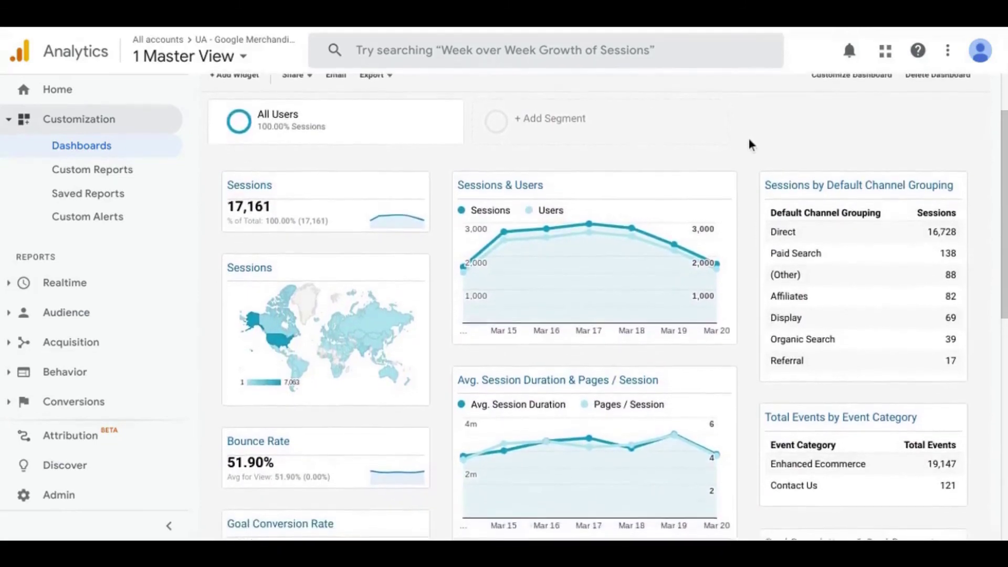
scroll(749, 139, "down", 1)
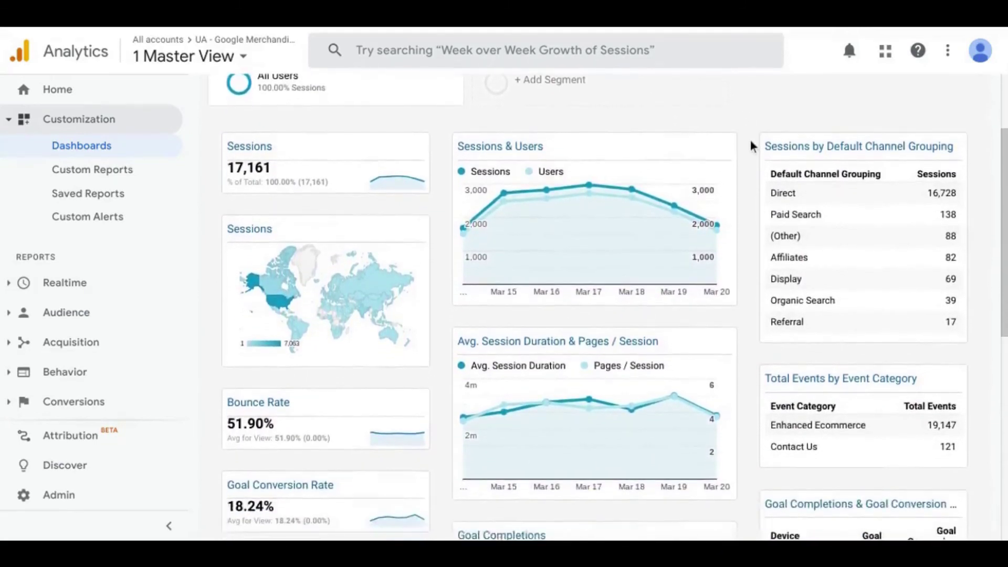
scroll(751, 140, "down", 1)
scroll(751, 140, "down", 1)
scroll(751, 138, "down", 1)
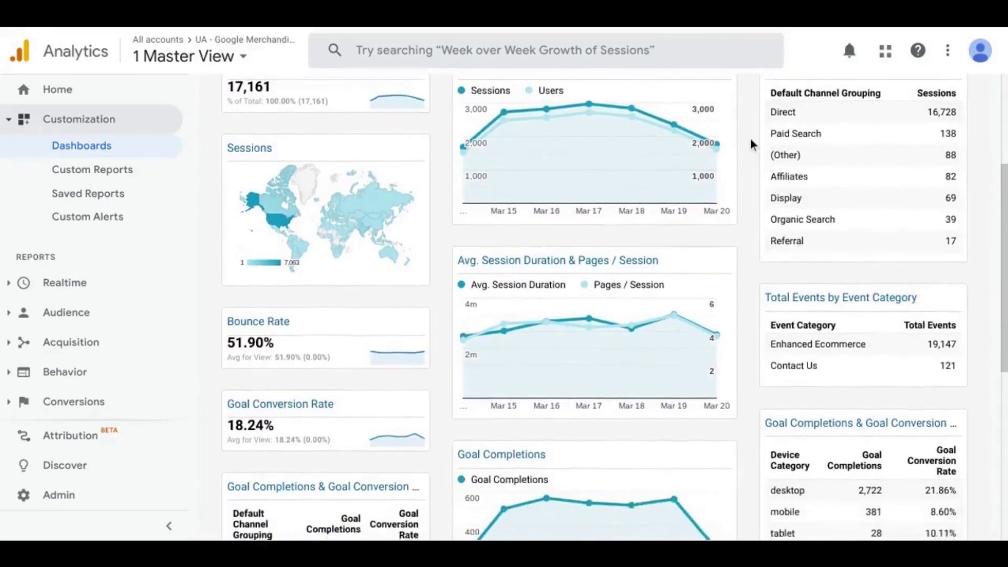
scroll(751, 140, "down", 1)
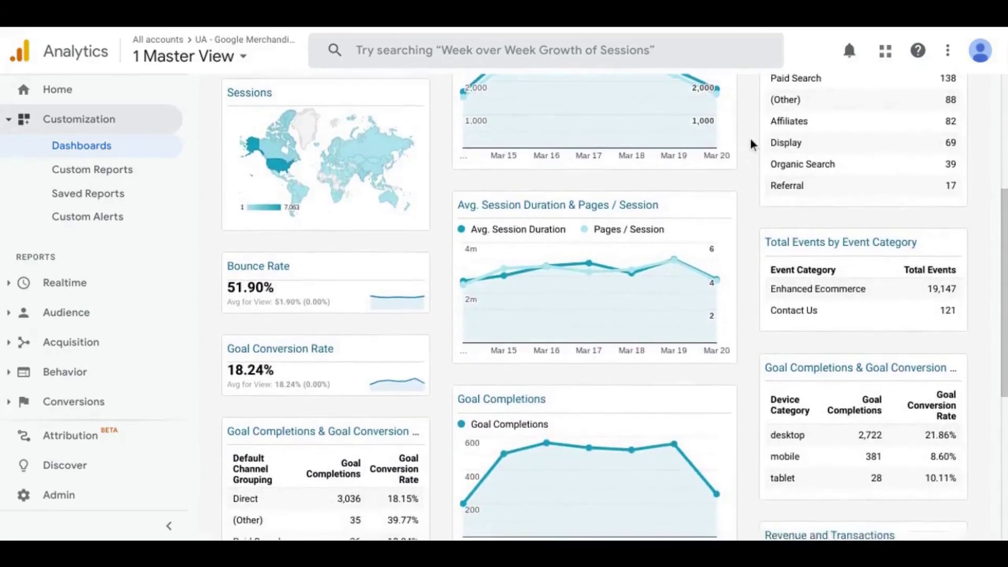
scroll(751, 139, "down", 1)
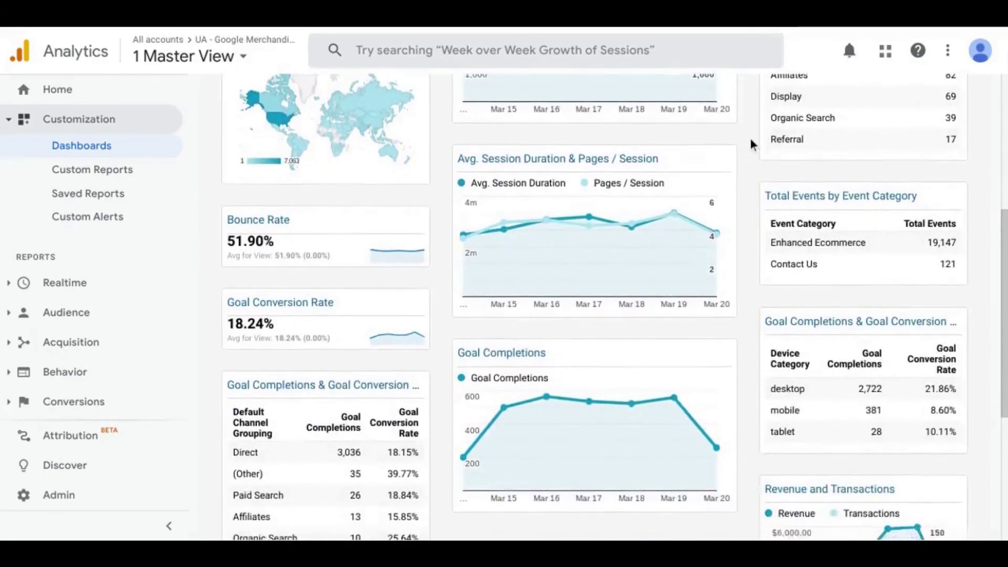
scroll(751, 141, "down", 1)
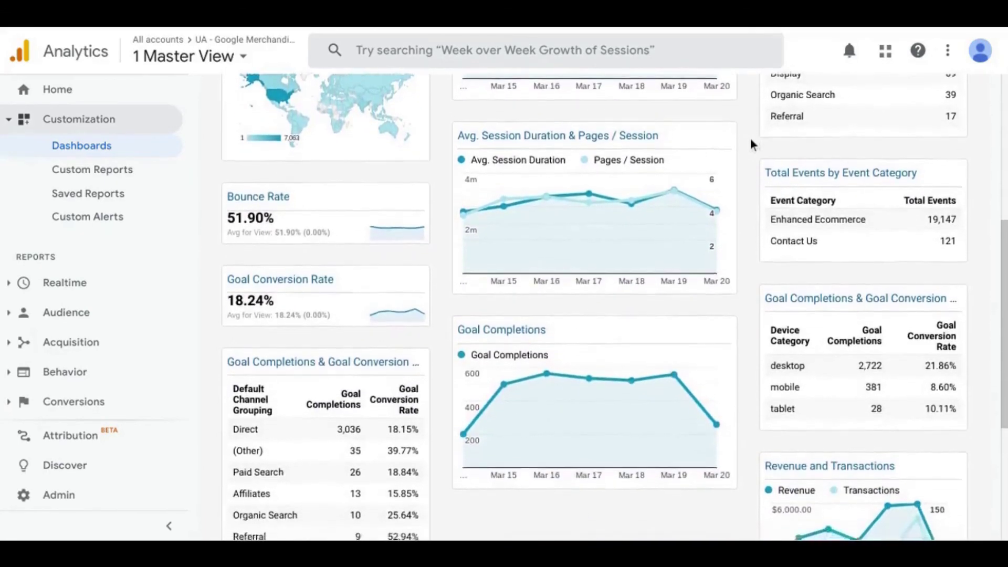
scroll(751, 142, "down", 1)
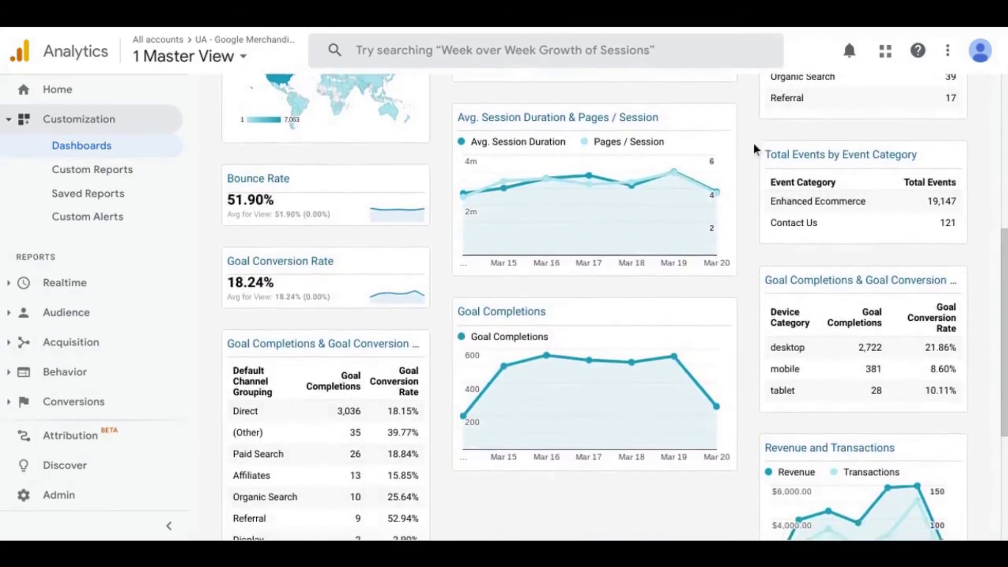
scroll(754, 148, "down", 1)
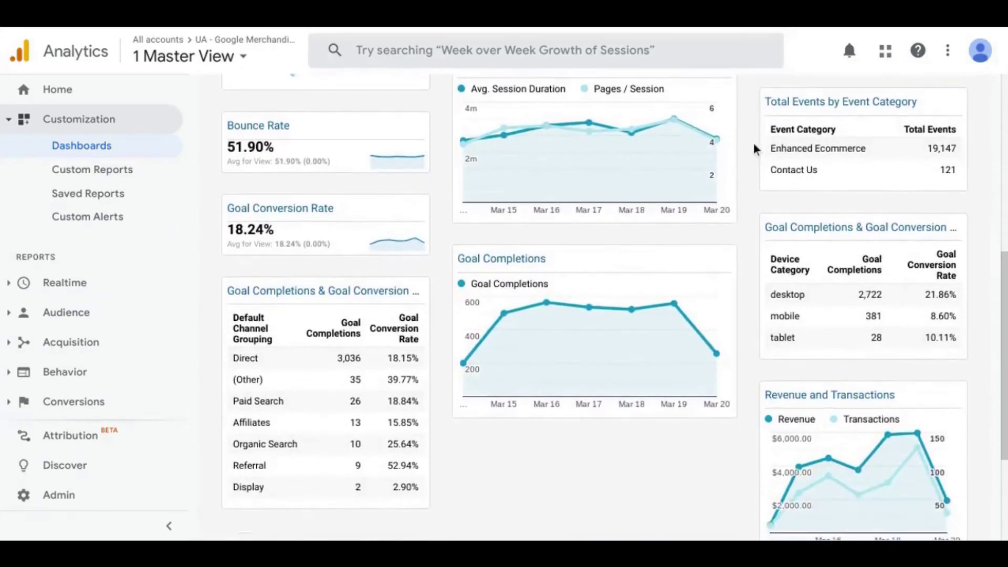
scroll(754, 148, "down", 1)
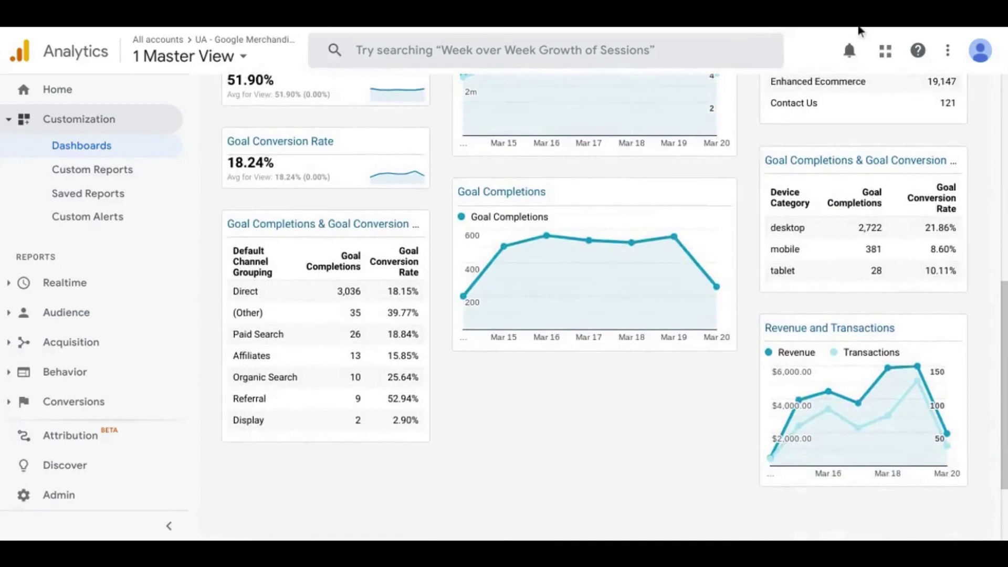